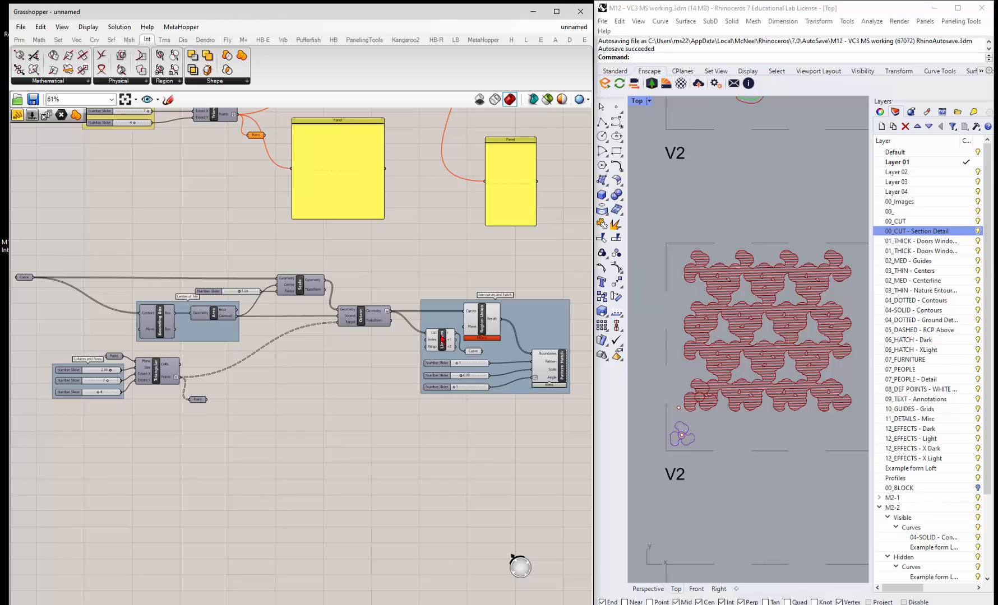
Turn off the preview of the Curve parameter and the List Item component in the join-and-hatch group.
{"action": "scroll", "coordinate": [440, 339], "scroll_direction": "up", "scroll_amount": 3}
{"action": "left_click_drag", "start_coordinate": [399, 312], "coordinate": [400, 350]}
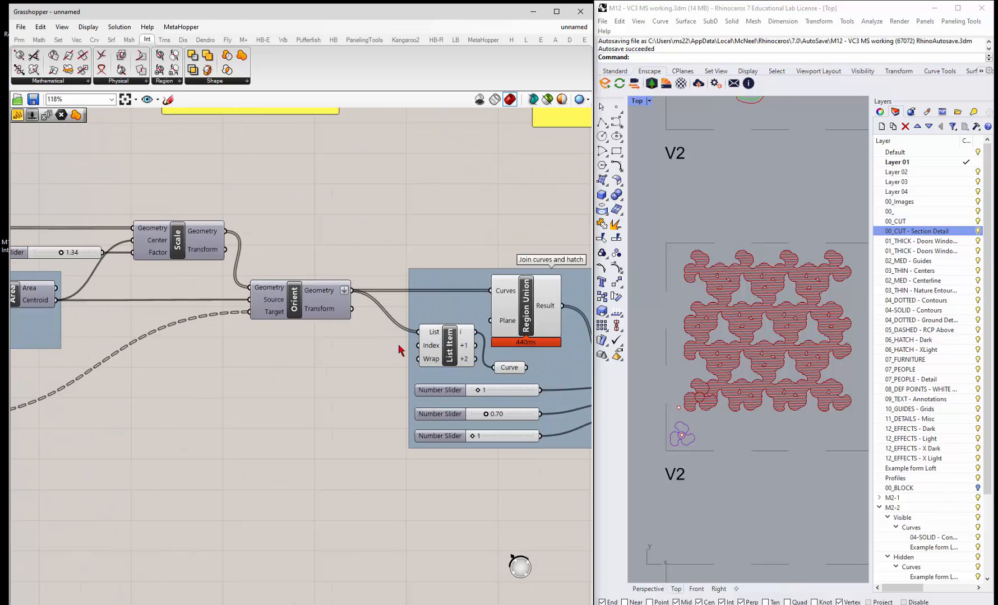
{"action": "right_click", "coordinate": [513, 370]}
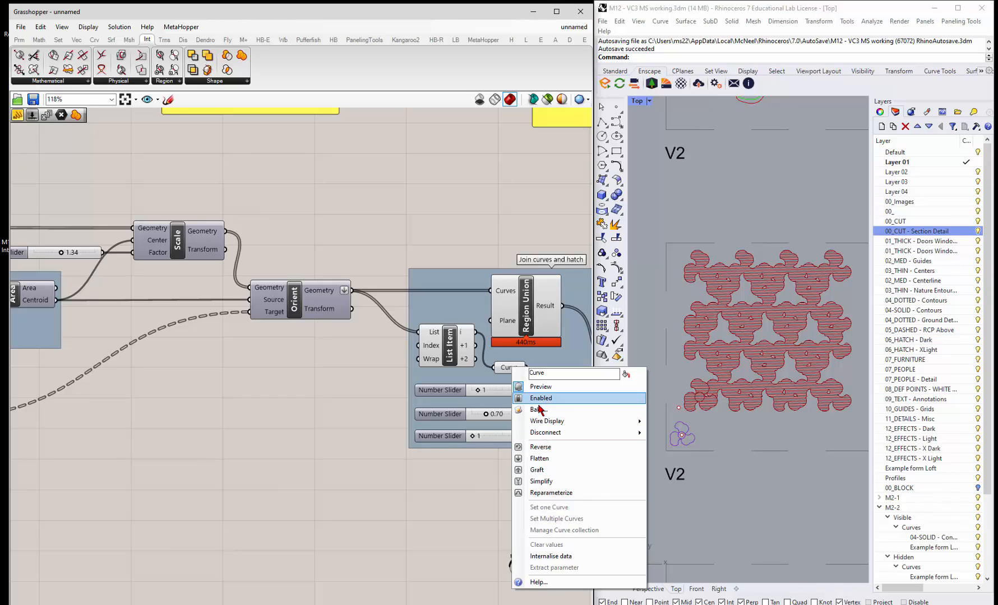
{"action": "left_click", "coordinate": [531, 388]}
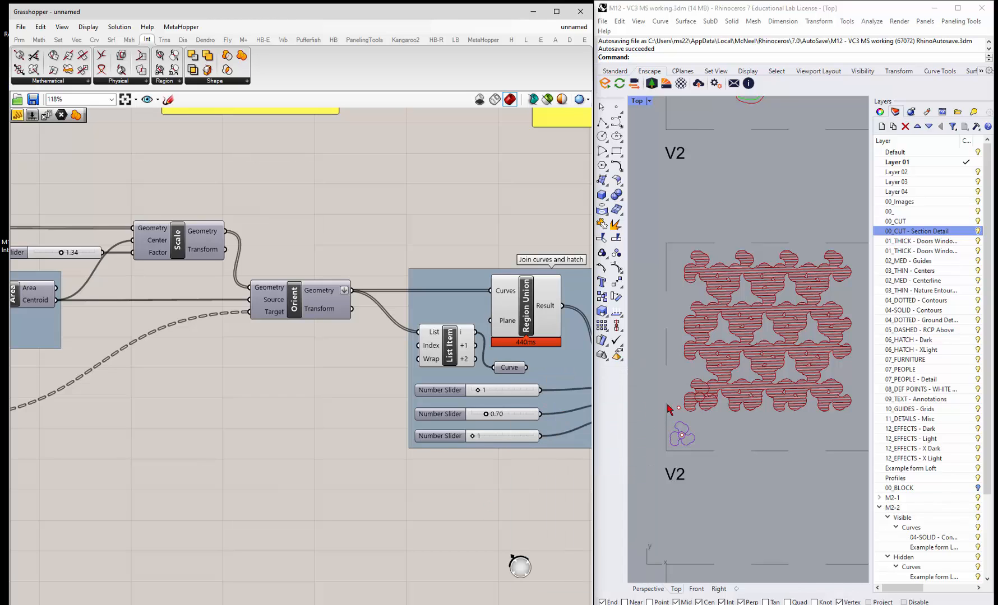
{"action": "right_click", "coordinate": [450, 347]}
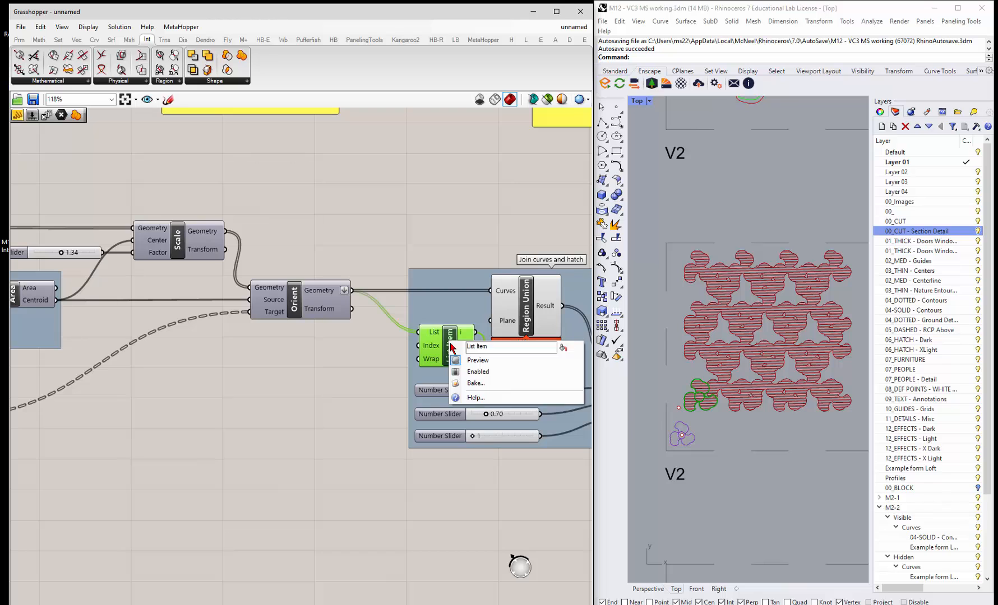
{"action": "left_click", "coordinate": [459, 360]}
{"action": "left_click", "coordinate": [460, 498]}
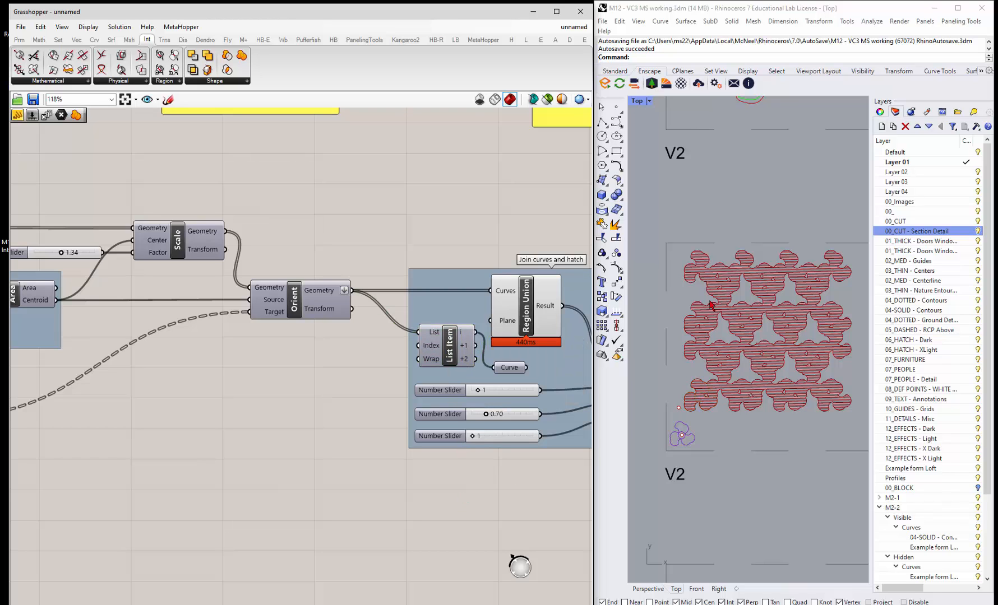
Bake the Pattern Hatch component's output to the 12_EFFECTS - X Light layer.
{"action": "scroll", "coordinate": [336, 392], "scroll_direction": "down", "scroll_amount": 2}
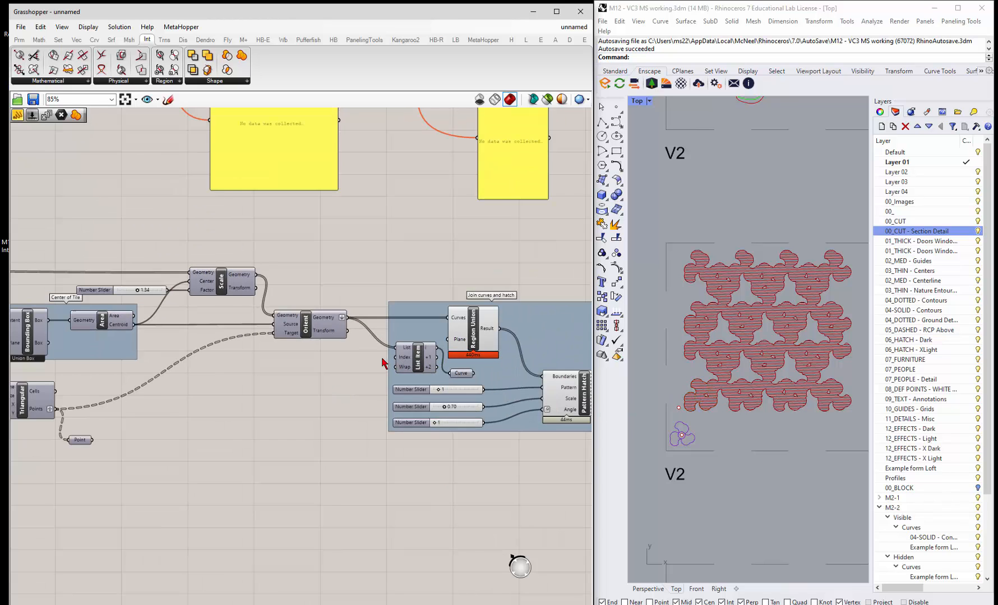
{"action": "scroll", "coordinate": [527, 383], "scroll_direction": "up", "scroll_amount": 2}
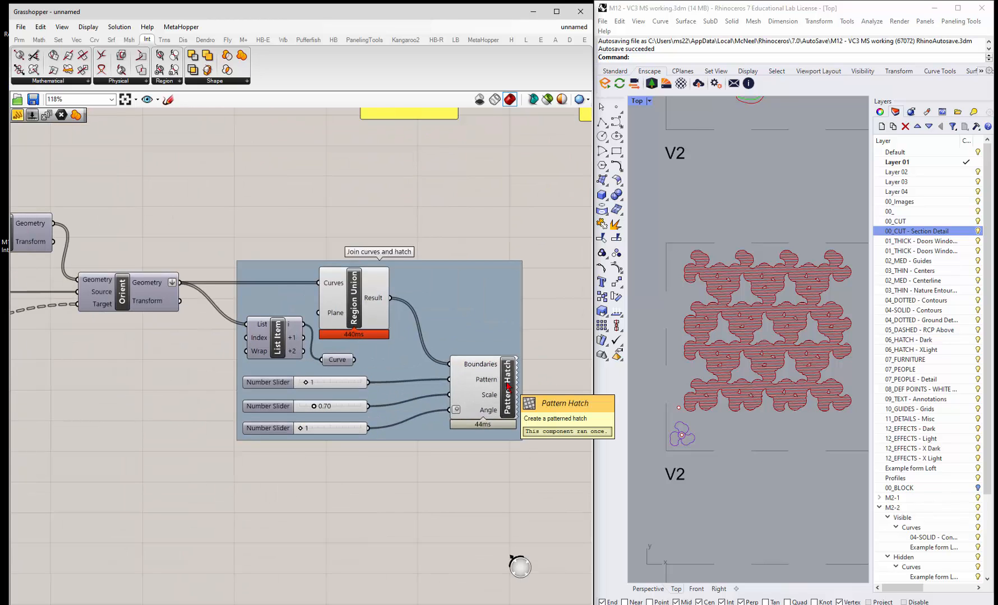
{"action": "left_click", "coordinate": [507, 387]}
{"action": "right_click", "coordinate": [507, 387]}
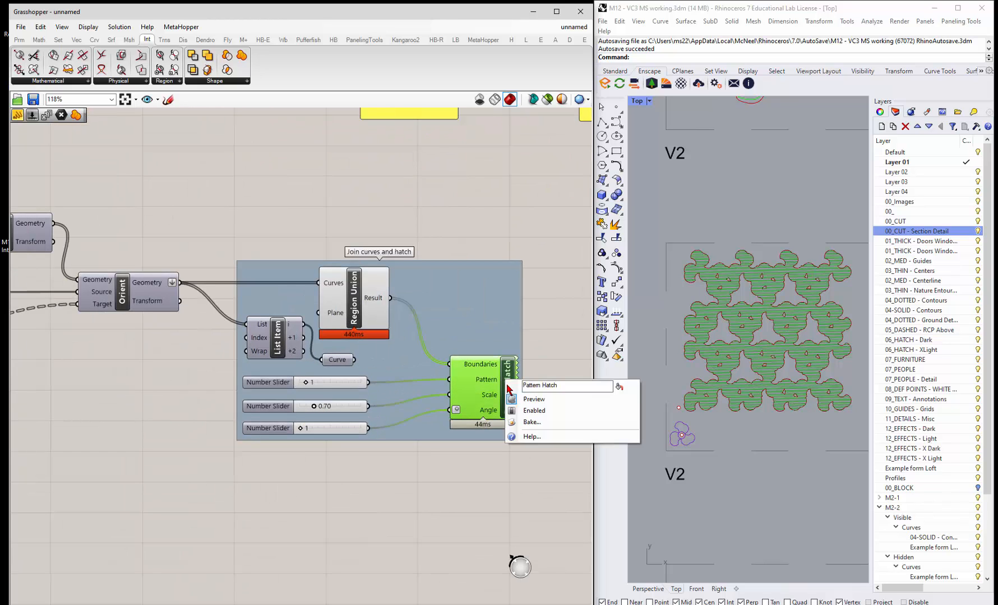
{"action": "left_click", "coordinate": [527, 422]}
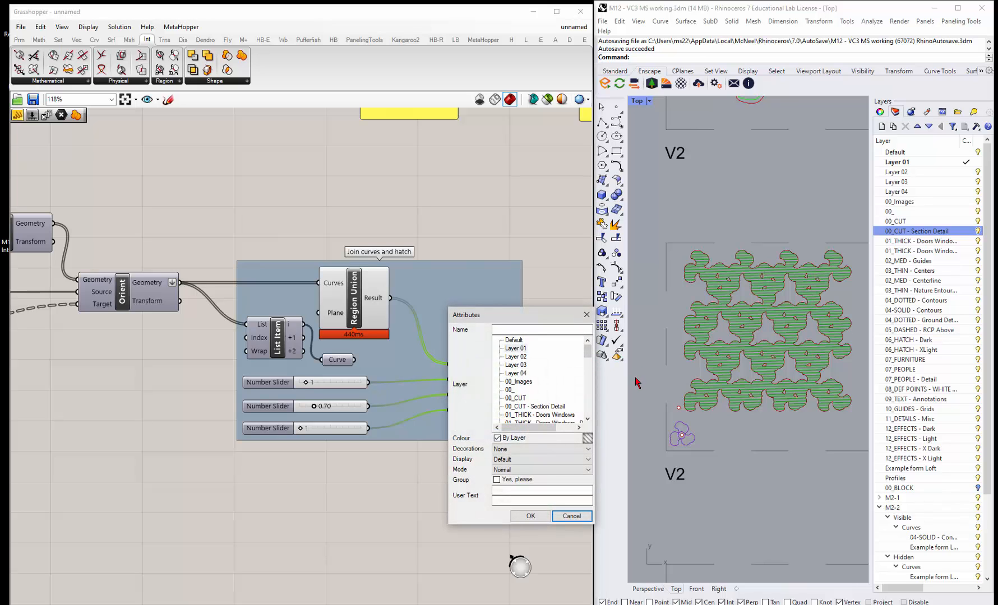
{"action": "left_click_drag", "start_coordinate": [588, 355], "coordinate": [590, 392]}
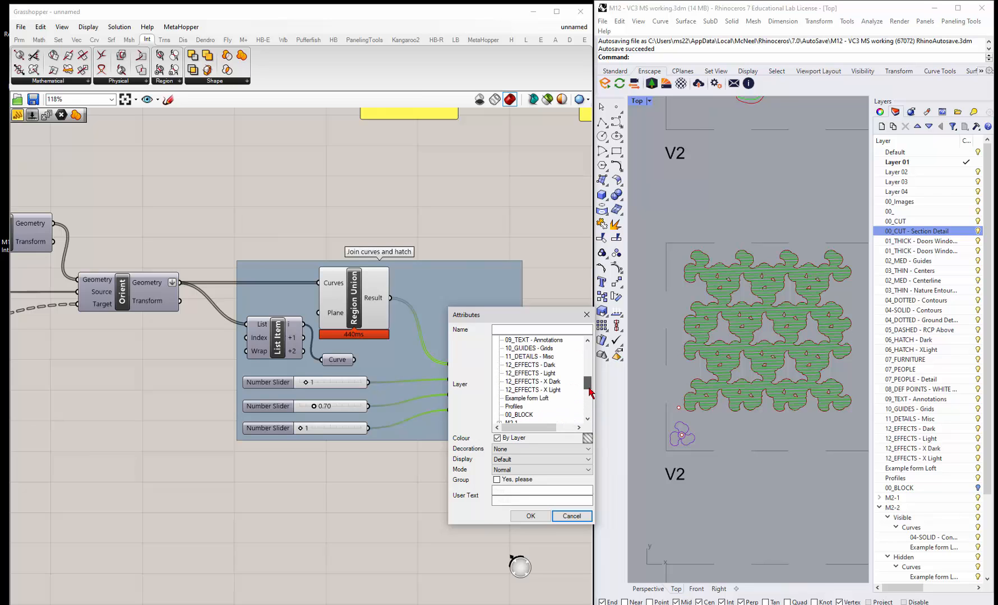
{"action": "left_click", "coordinate": [519, 390]}
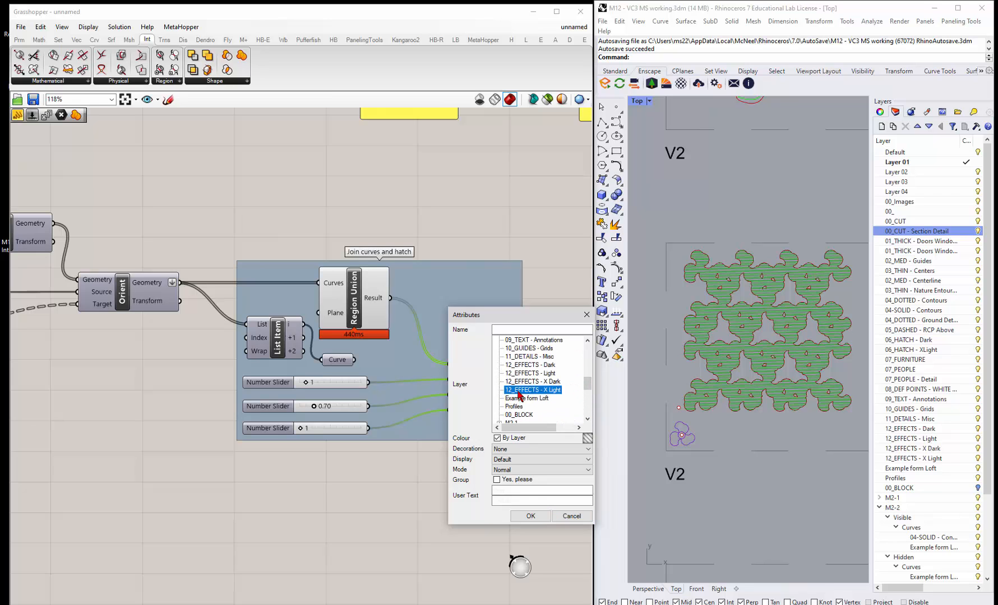
{"action": "left_click", "coordinate": [530, 516]}
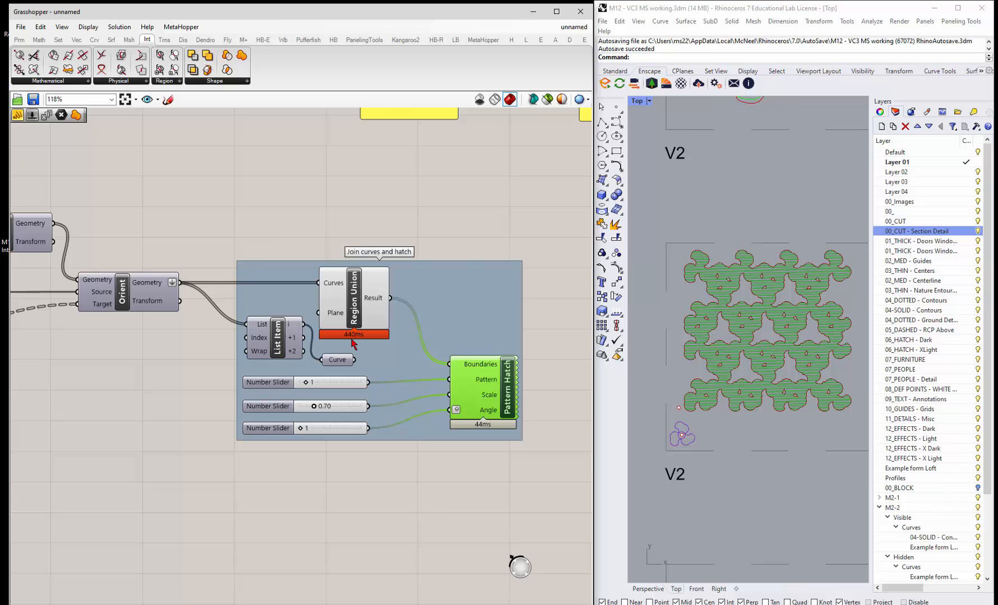
Bake the Region Union component's outline curves to the 00_CUT layer.
{"action": "left_click", "coordinate": [361, 296]}
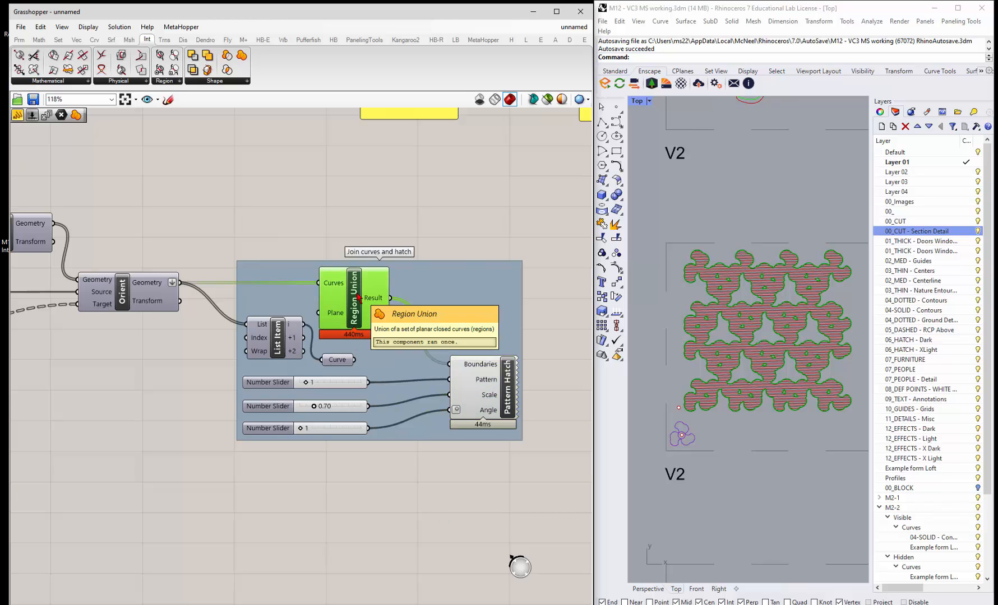
{"action": "right_click", "coordinate": [359, 297]}
{"action": "left_click", "coordinate": [379, 333]}
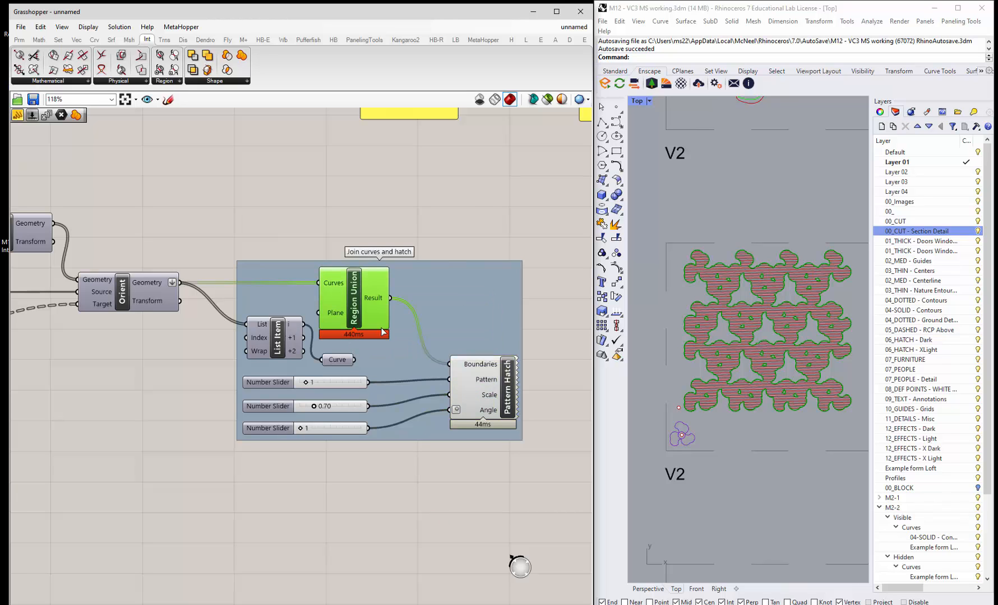
{"action": "left_click", "coordinate": [373, 308]}
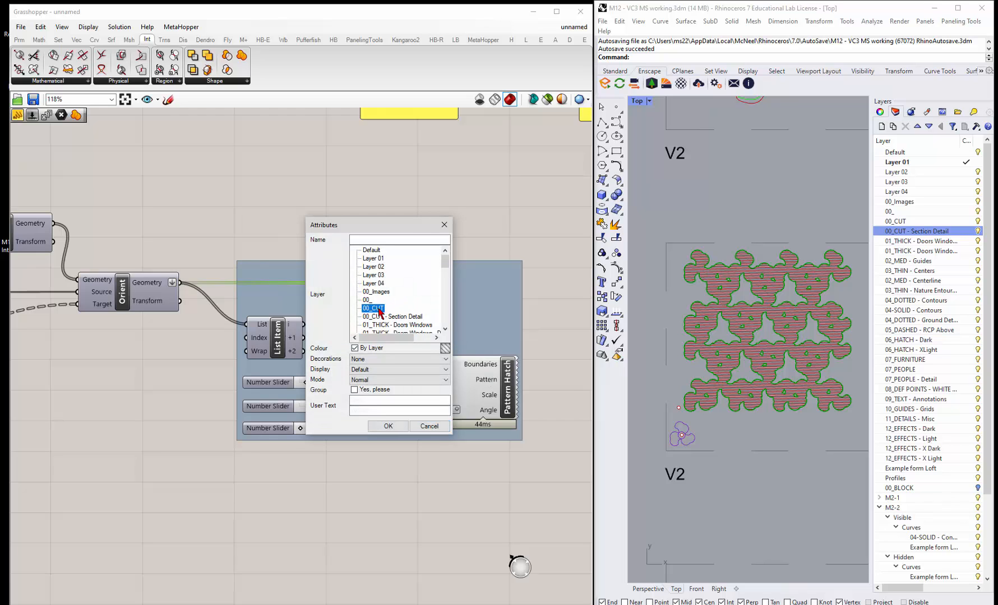
{"action": "left_click", "coordinate": [394, 426]}
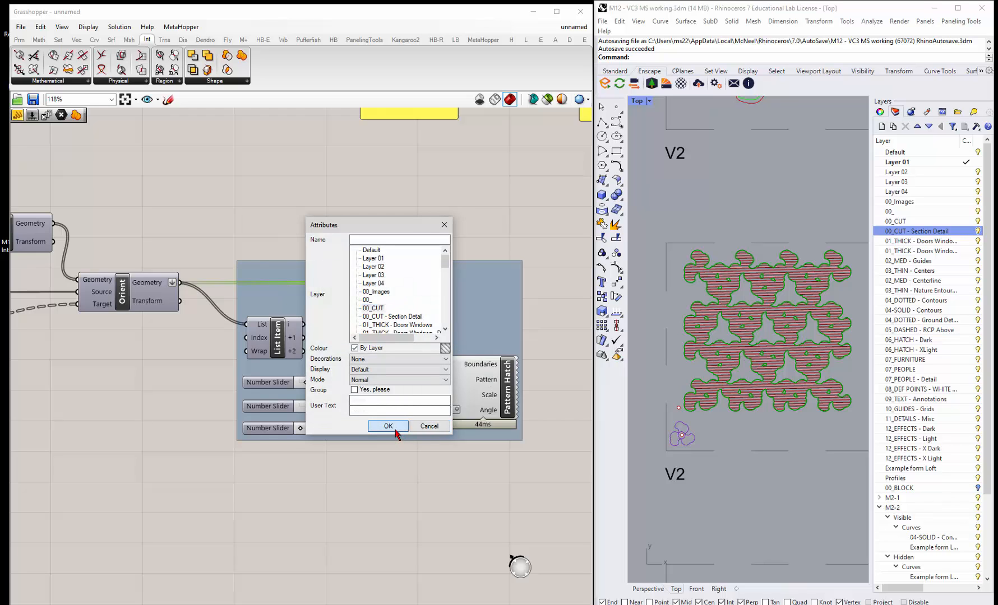
{"action": "left_click", "coordinate": [392, 476]}
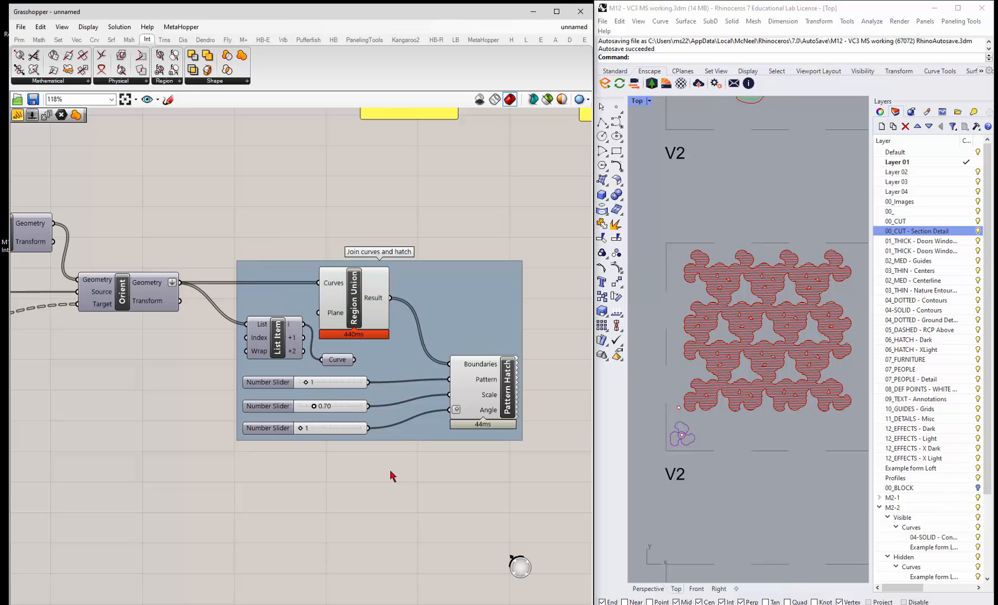
Turn on the preview of the Orient component that feeds the region union.
{"action": "scroll", "coordinate": [423, 416], "scroll_direction": "down", "scroll_amount": 4}
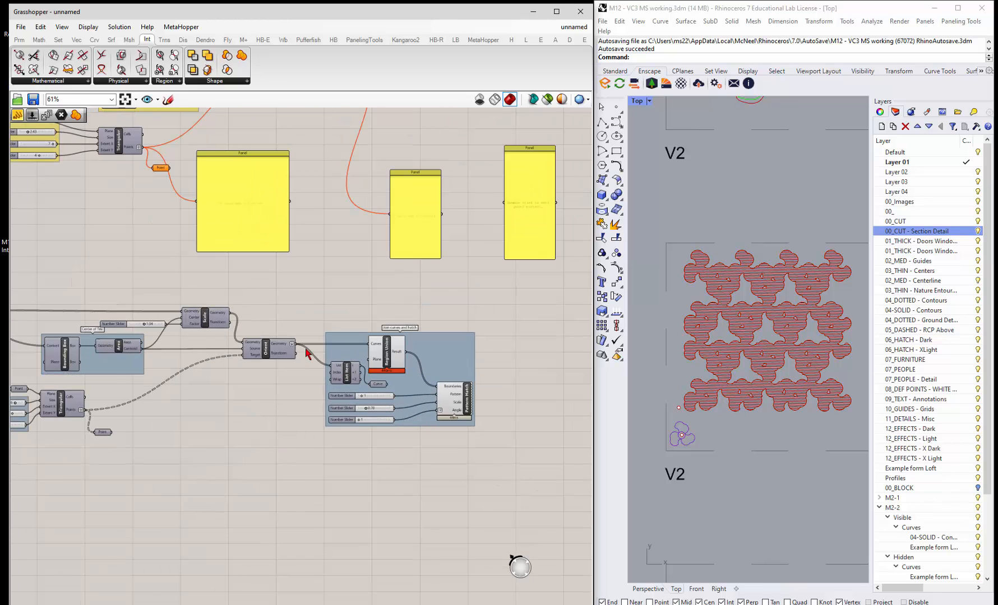
{"action": "scroll", "coordinate": [305, 350], "scroll_direction": "up", "scroll_amount": 4}
{"action": "right_click", "coordinate": [234, 353]}
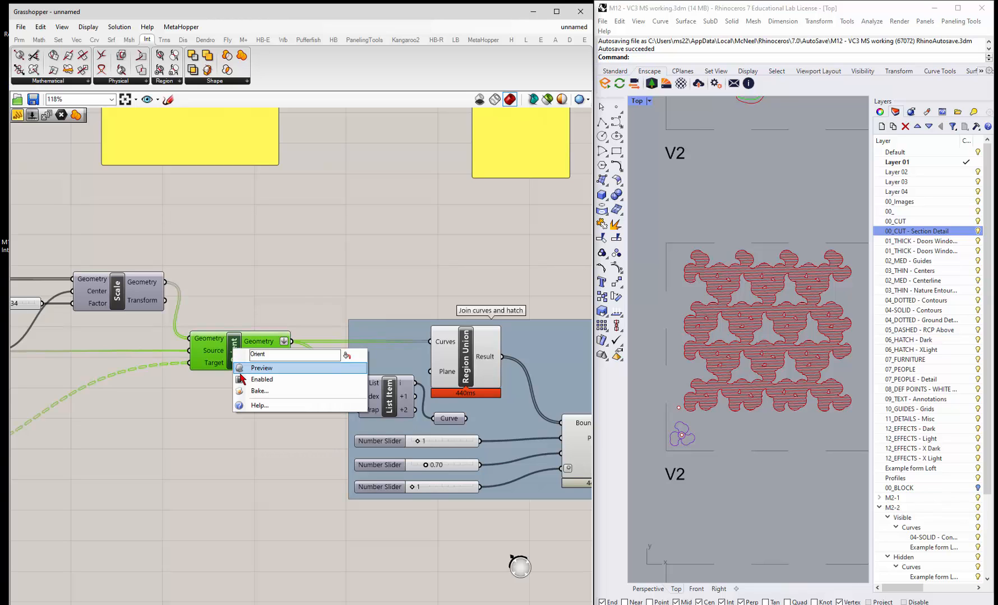
{"action": "left_click", "coordinate": [250, 368]}
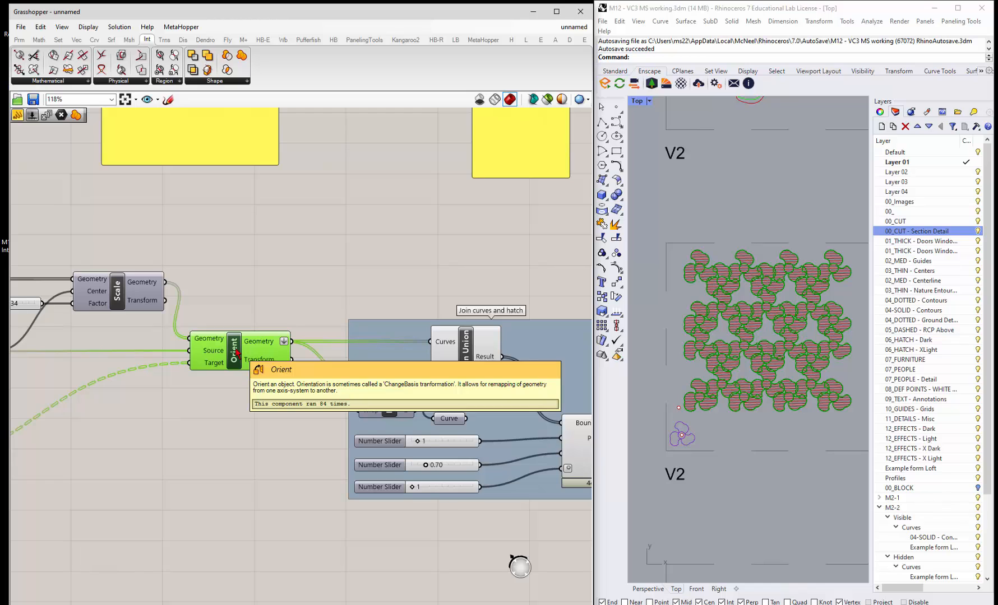
Bake the Orient component's geometry to the 03_THIN - Nature Entourage layer.
{"action": "right_click", "coordinate": [236, 352]}
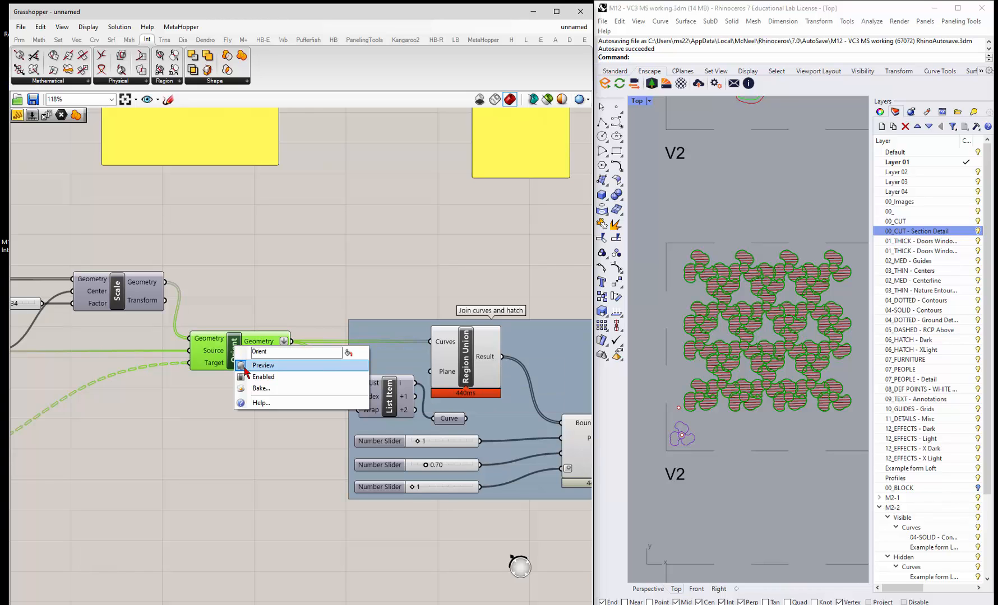
{"action": "left_click", "coordinate": [255, 389]}
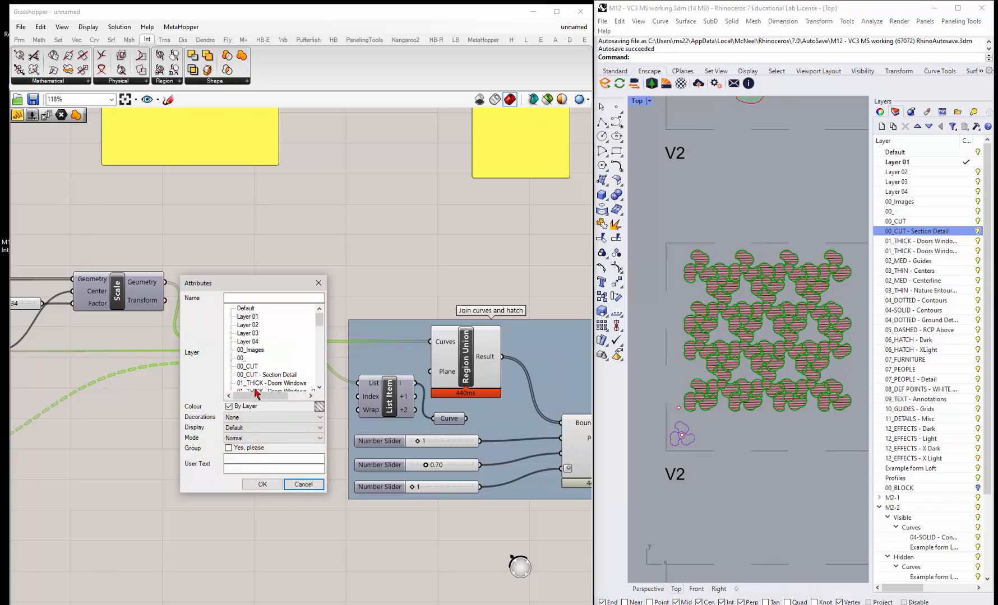
{"action": "scroll", "coordinate": [274, 383], "scroll_direction": "down", "scroll_amount": 3}
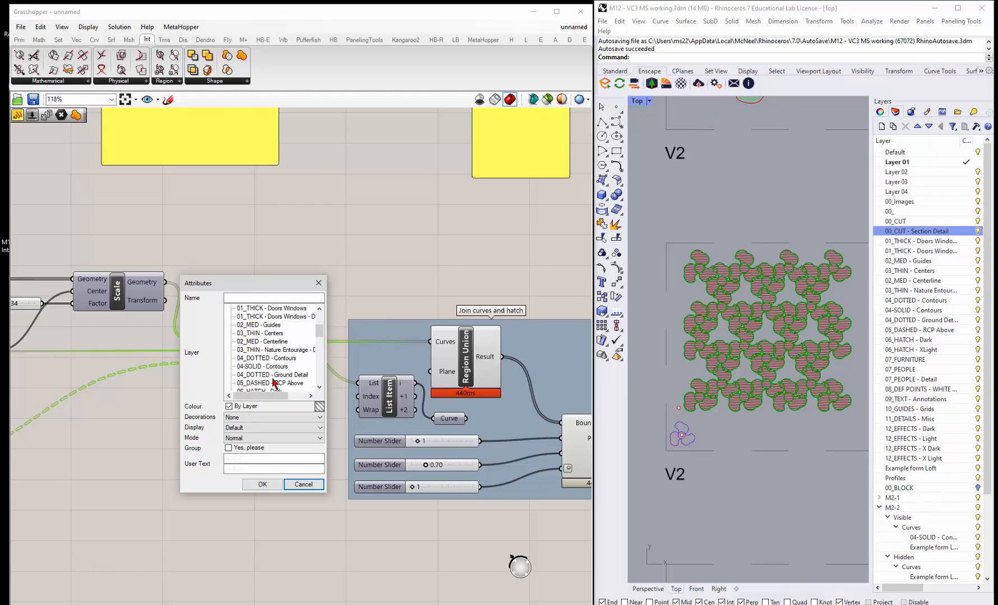
{"action": "left_click", "coordinate": [252, 351]}
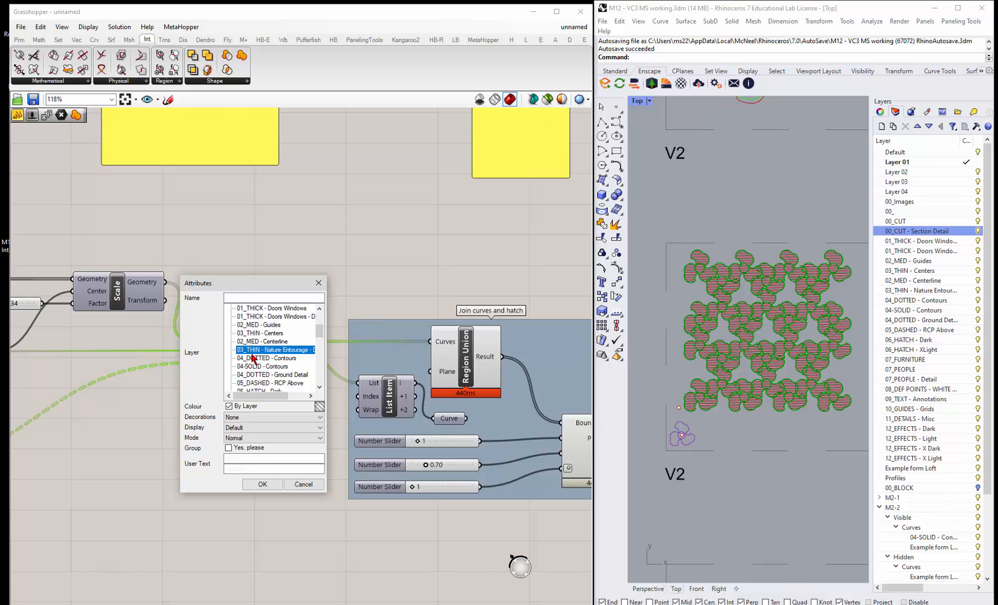
{"action": "left_click", "coordinate": [267, 488]}
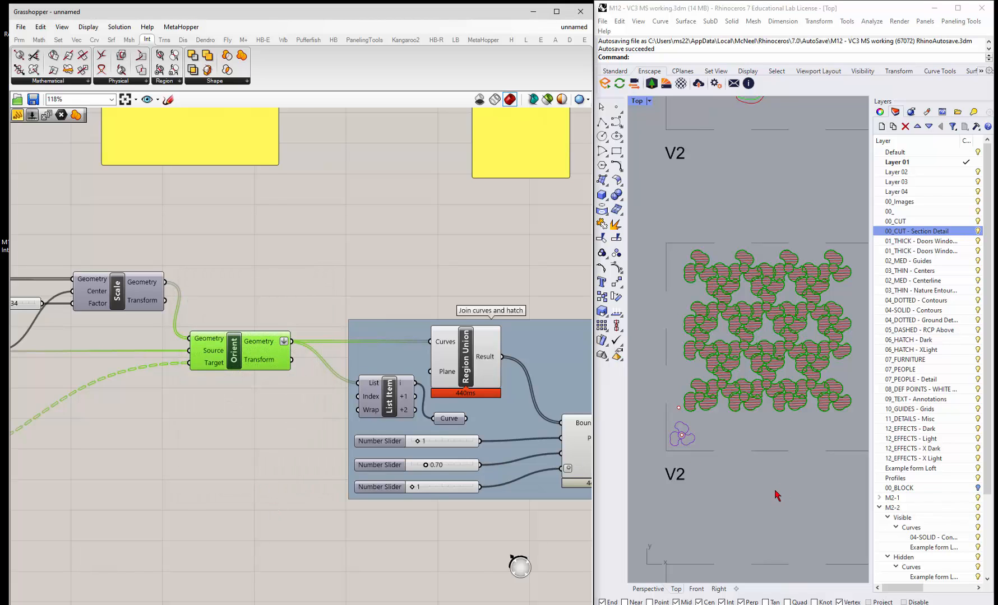
Disable the preview of all components in the lower tile-pattern definition.
{"action": "scroll", "coordinate": [317, 335], "scroll_direction": "down", "scroll_amount": 5}
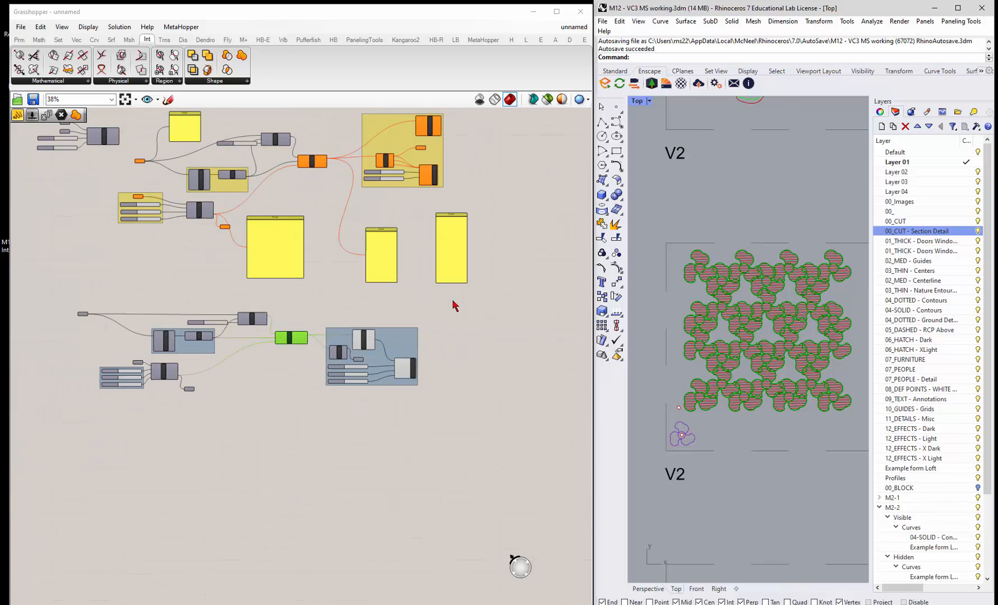
{"action": "left_click_drag", "start_coordinate": [452, 297], "coordinate": [73, 438]}
{"action": "middle_click", "coordinate": [209, 426]}
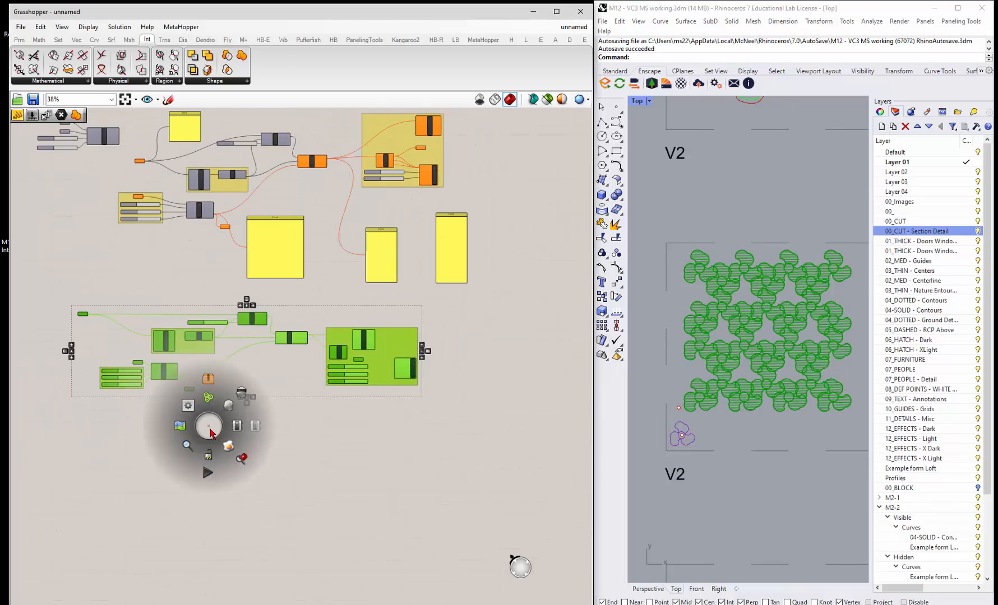
{"action": "left_click", "coordinate": [241, 395]}
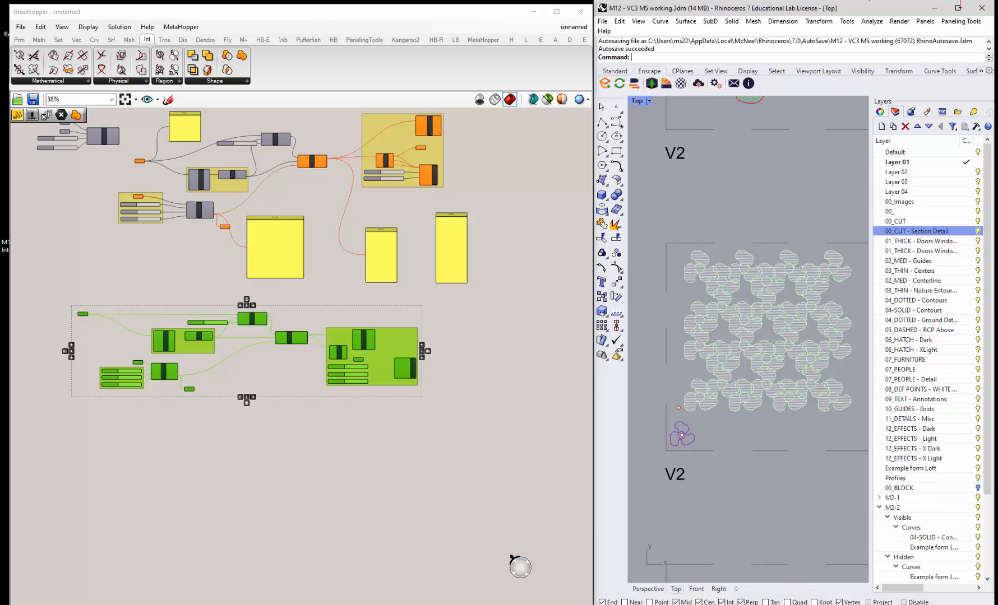
Switch to Rhino, maximize it and move the Grasshopper window out of the way of the Top view.
{"action": "left_click", "coordinate": [958, 8]}
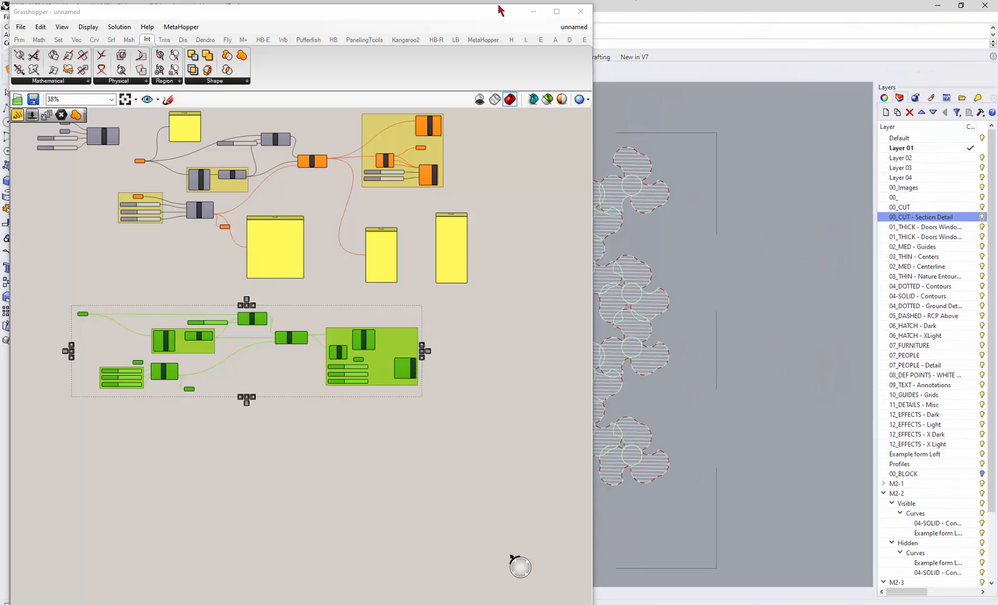
{"action": "left_click_drag", "start_coordinate": [460, 14], "coordinate": [0, 14]}
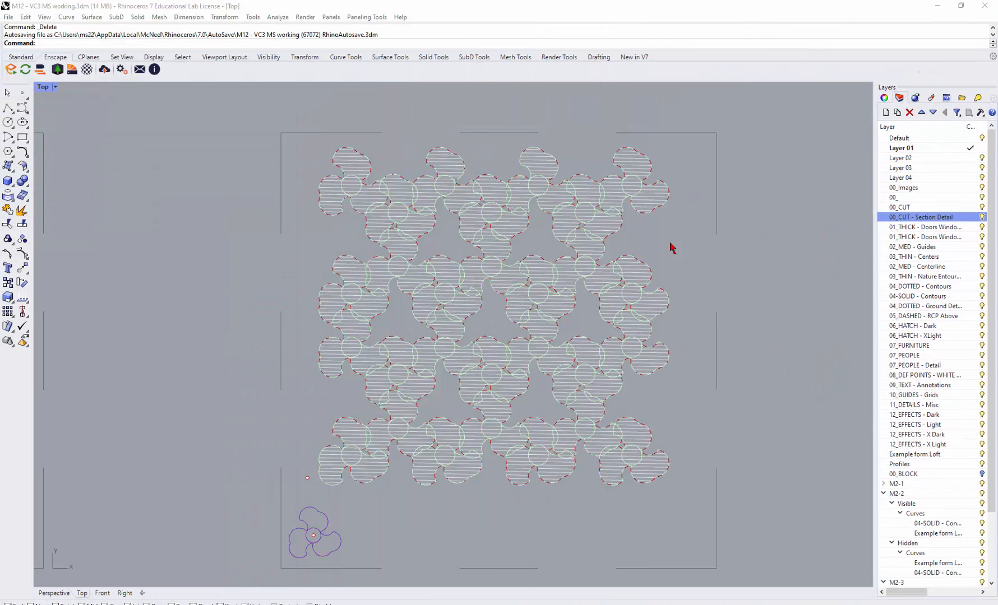
{"action": "left_click", "coordinate": [758, 233]}
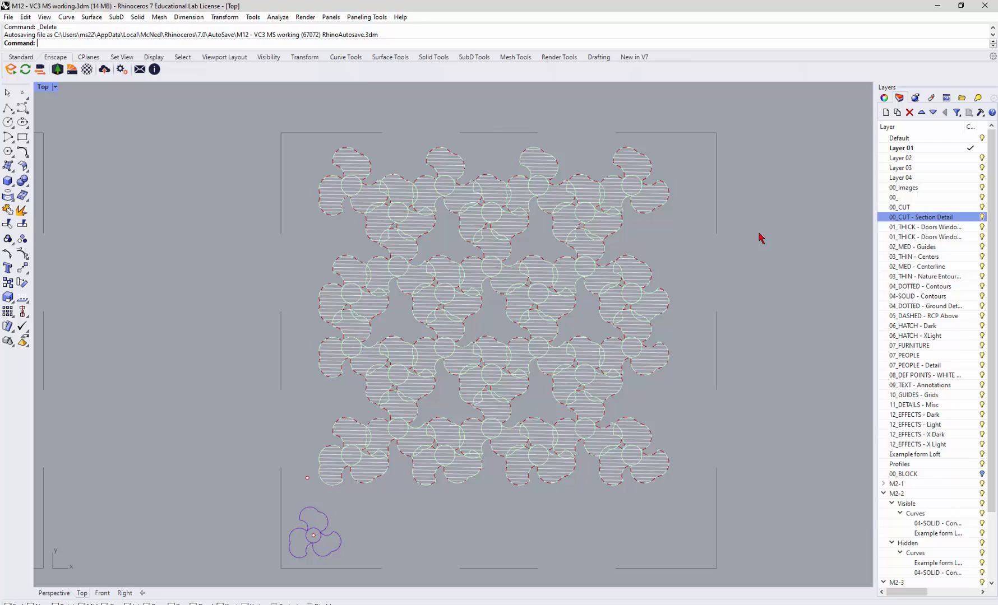
Toggle the visibility of the 00_CUT and 12_EFFECTS - X Light layers to check the baked outline and hatch.
{"action": "left_click", "coordinate": [981, 207]}
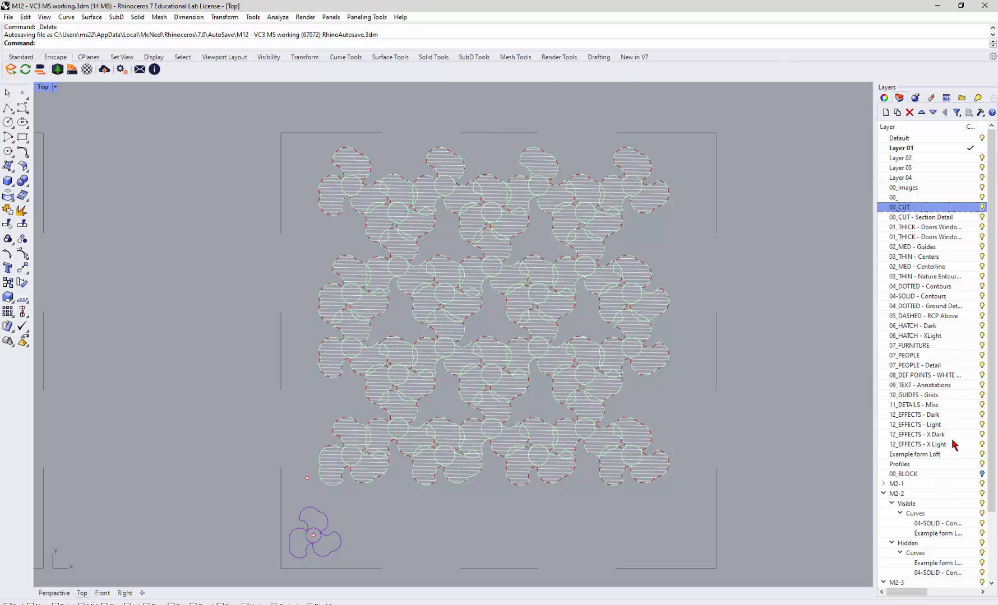
{"action": "left_click", "coordinate": [981, 446]}
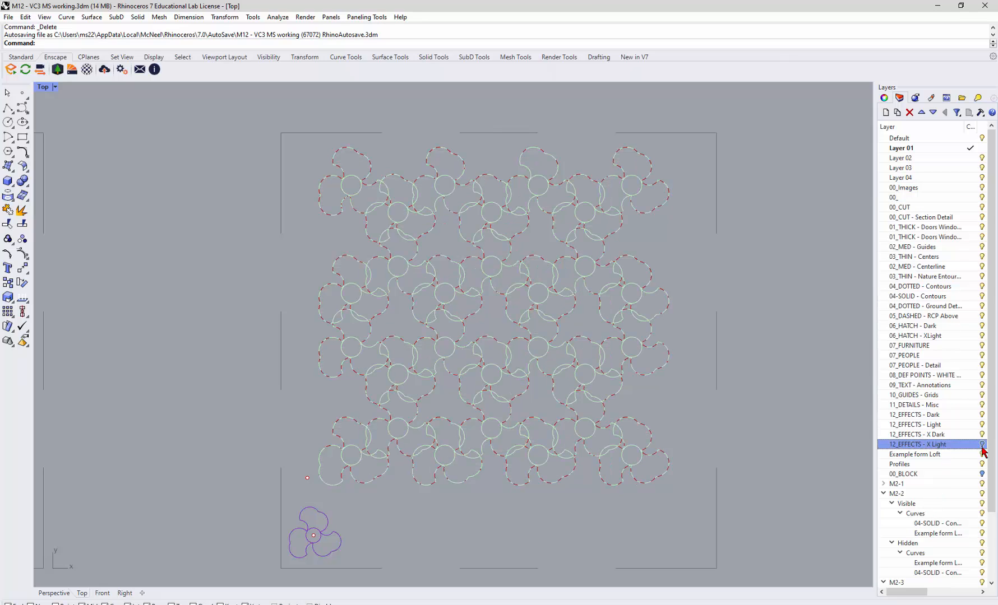
{"action": "left_click", "coordinate": [982, 445]}
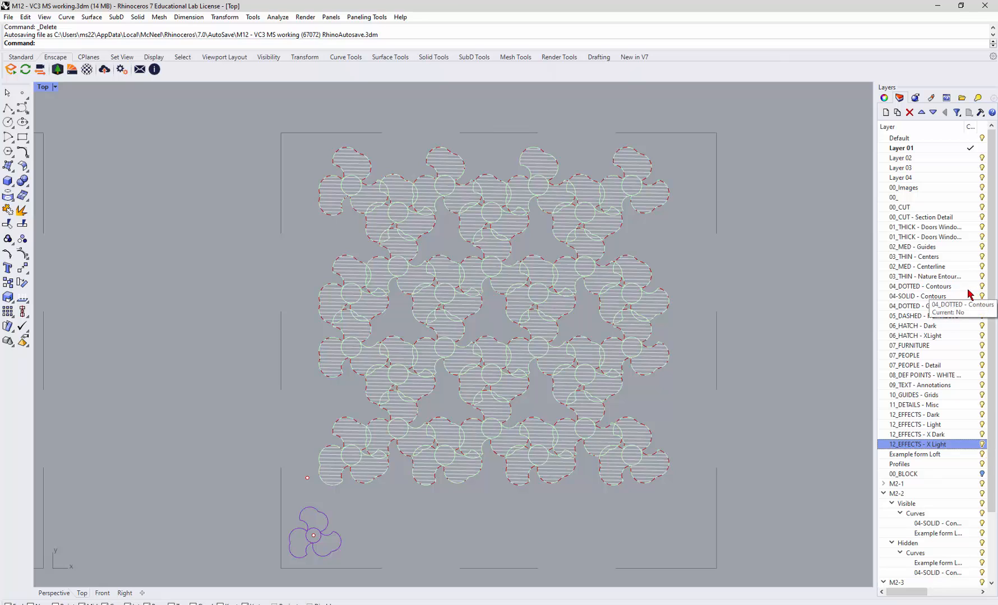
Compare the pattern with and without the 03_THIN - Nature Entourage layer, leaving that layer hidden.
{"action": "left_click", "coordinate": [981, 277]}
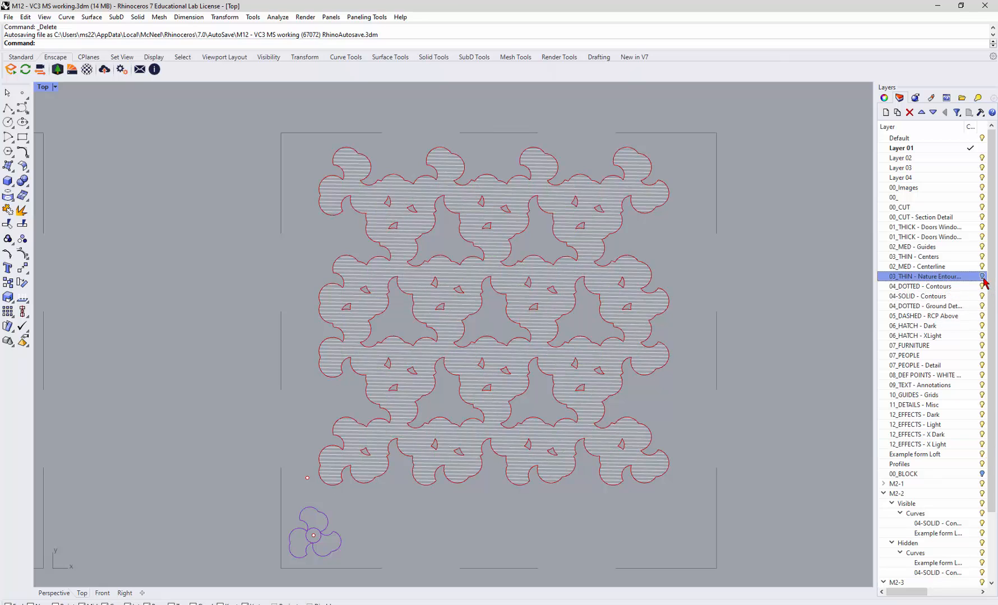
{"action": "left_click", "coordinate": [981, 277]}
{"action": "left_click", "coordinate": [982, 278]}
{"action": "left_click", "coordinate": [982, 277]}
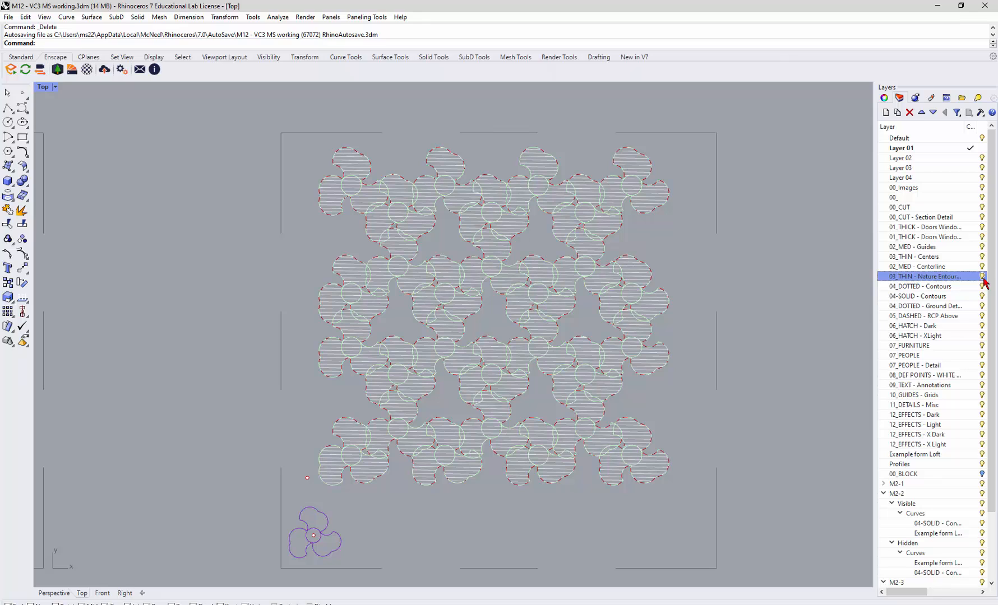
{"action": "left_click", "coordinate": [982, 277]}
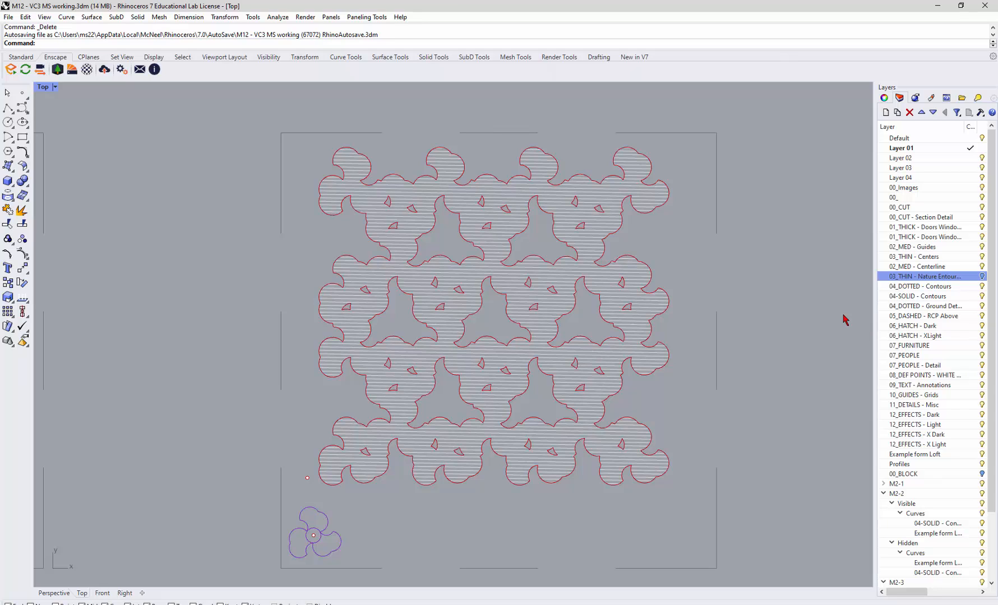
Bring the Grasshopper window back beside a restored Rhino window and remove the flatten from the Orient component's Geometry output.
{"action": "left_click", "coordinate": [963, 7]}
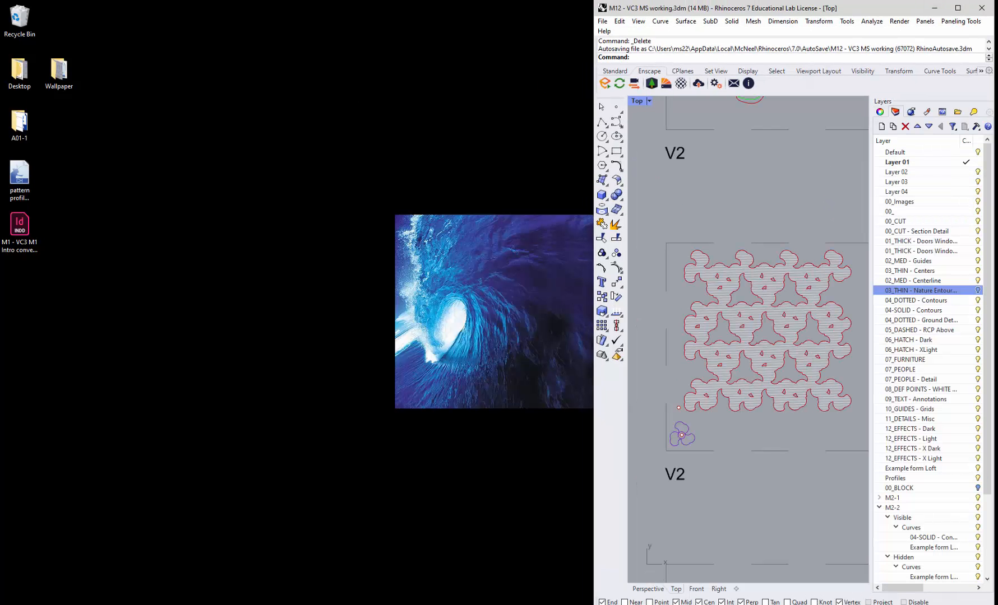
{"action": "left_click_drag", "start_coordinate": [0, 185], "coordinate": [509, 41]}
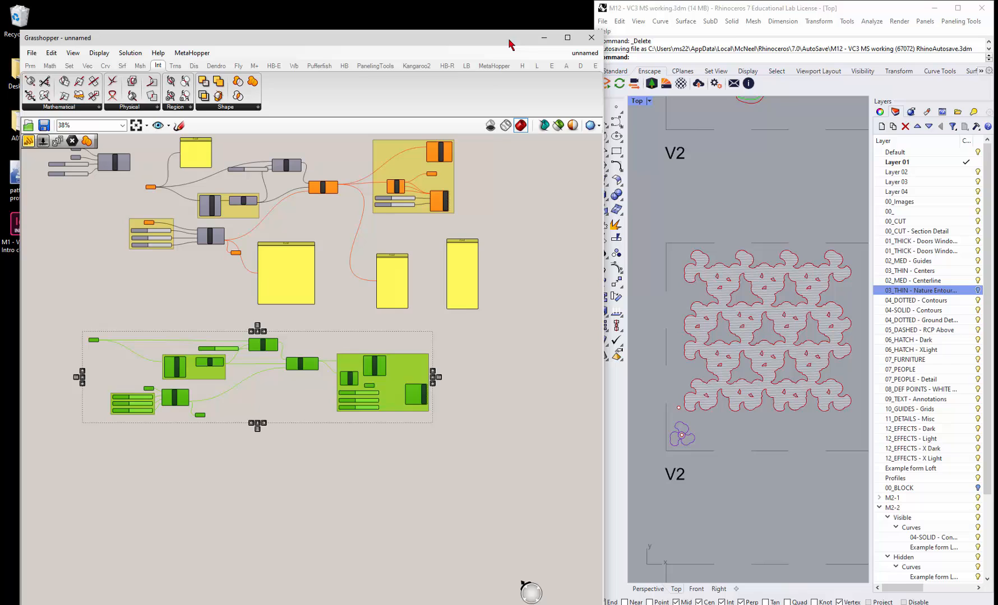
{"action": "left_click", "coordinate": [374, 447]}
{"action": "scroll", "coordinate": [330, 400], "scroll_direction": "up", "scroll_amount": 6}
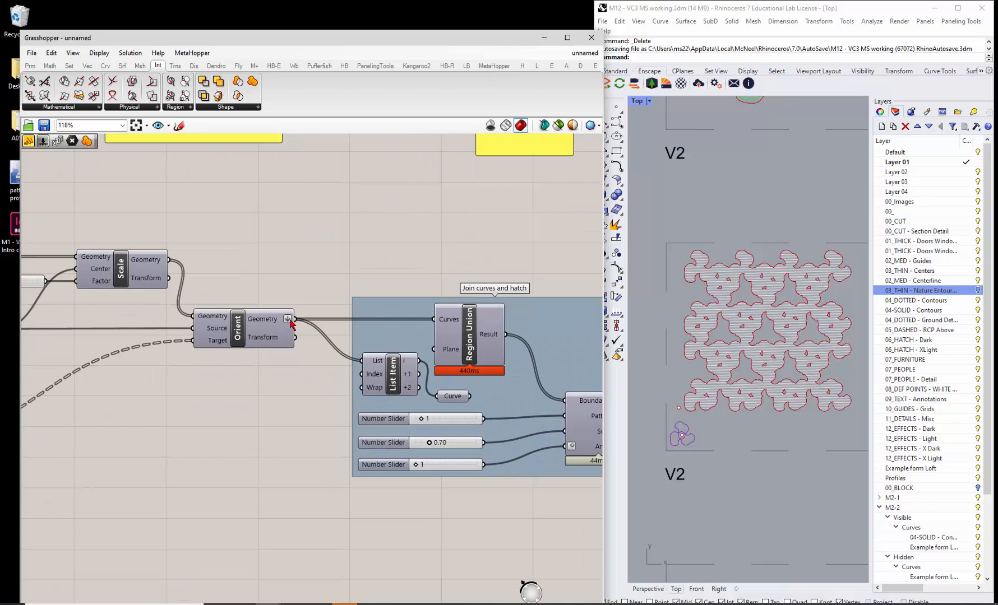
{"action": "right_click", "coordinate": [291, 324]}
{"action": "left_click", "coordinate": [318, 381]}
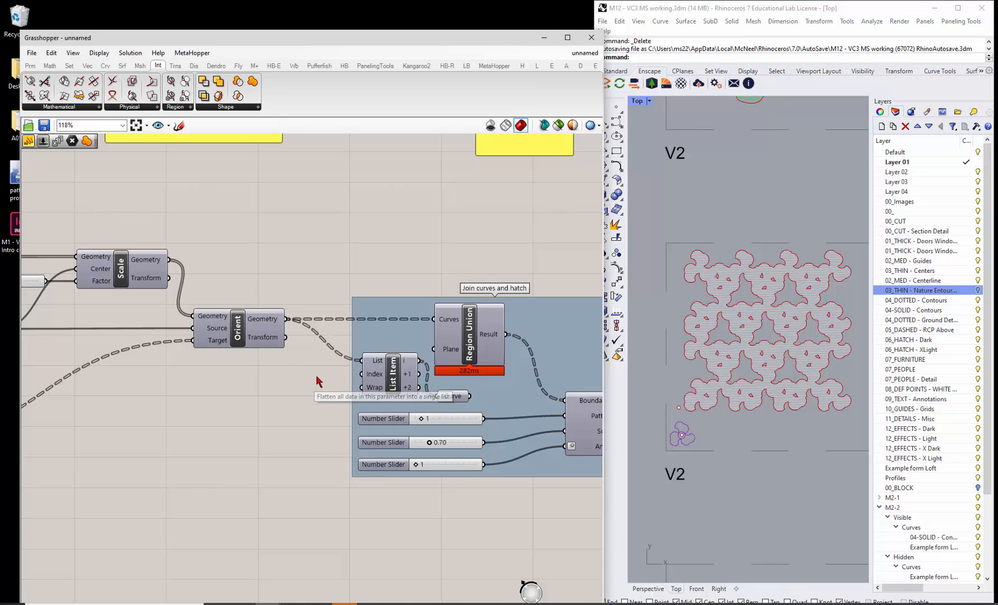
Turn on the preview of the Region Union component in the join-and-hatch group.
{"action": "scroll", "coordinate": [324, 284], "scroll_direction": "down", "scroll_amount": 3}
{"action": "scroll", "coordinate": [364, 290], "scroll_direction": "up", "scroll_amount": 2}
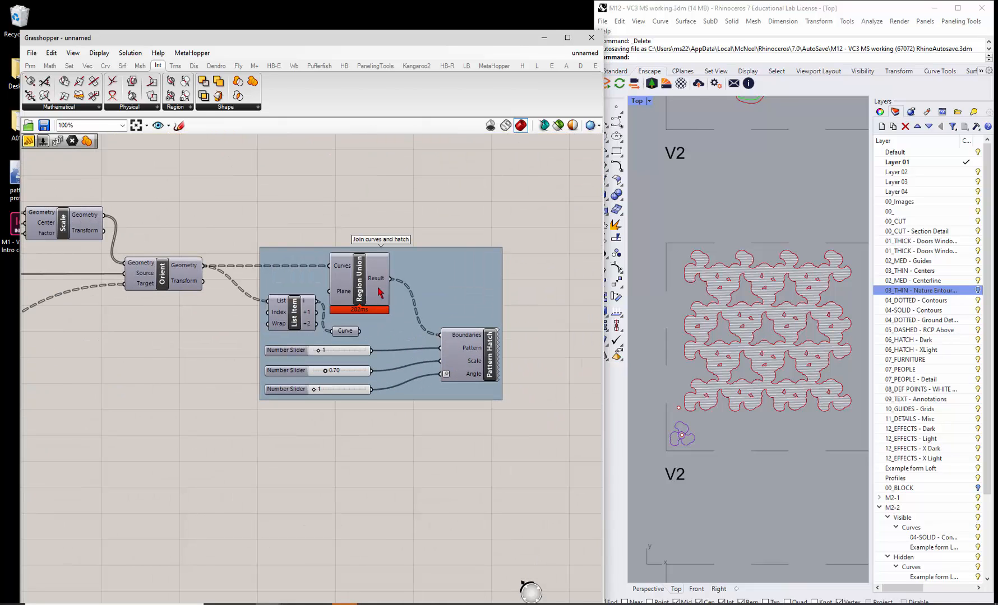
{"action": "right_click", "coordinate": [363, 289]}
{"action": "left_click", "coordinate": [385, 303]}
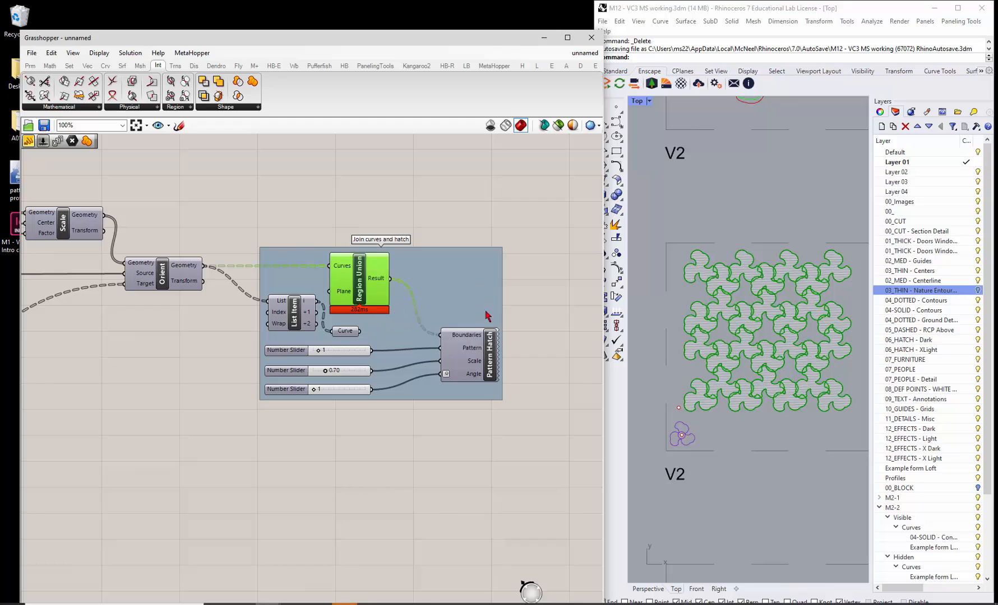
Bake the Region Union result to the 00_CUT - Section Detail layer.
{"action": "right_click", "coordinate": [361, 284]}
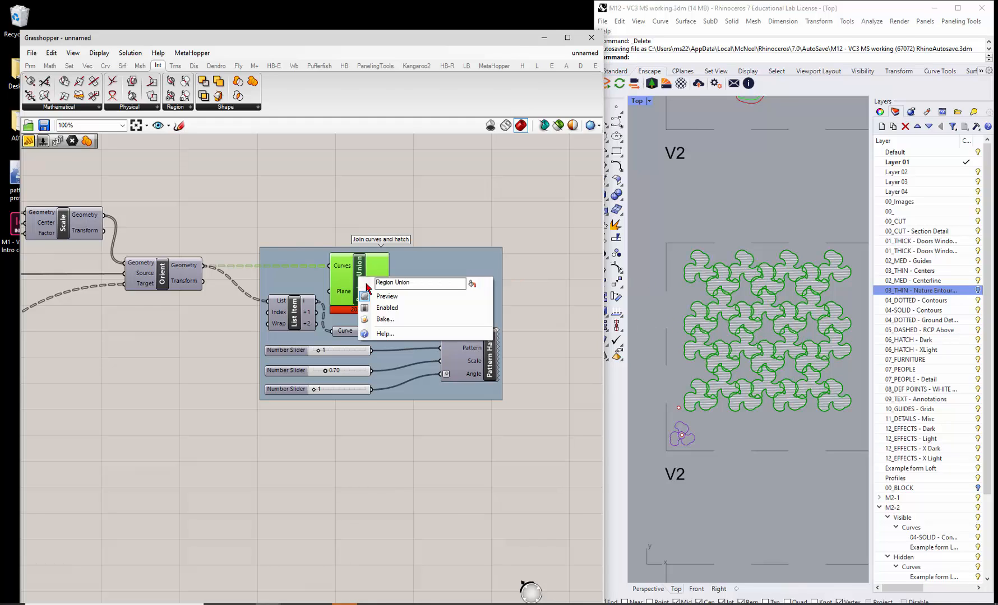
{"action": "left_click", "coordinate": [385, 319]}
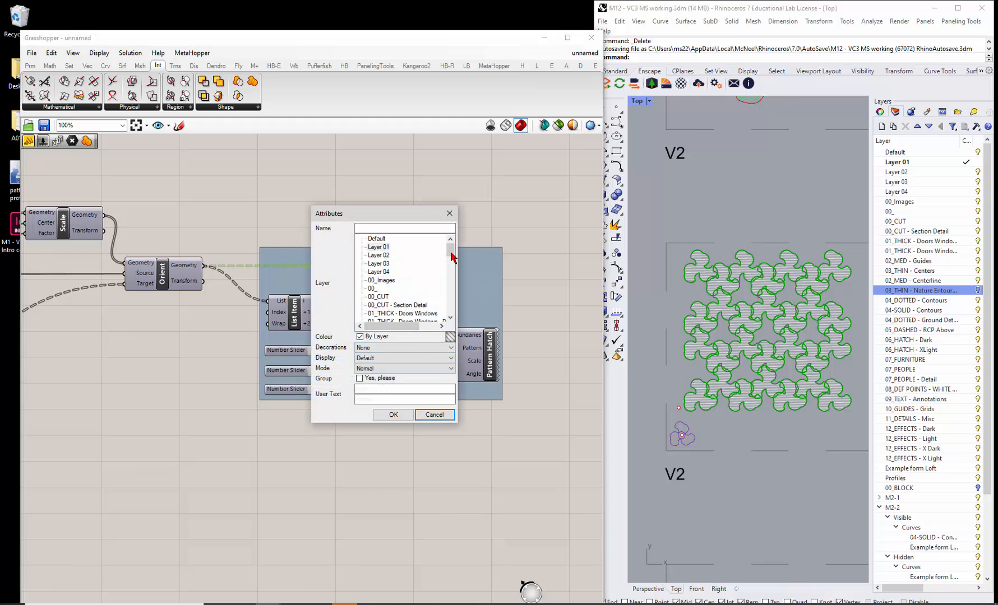
{"action": "left_click_drag", "start_coordinate": [452, 254], "coordinate": [450, 262]}
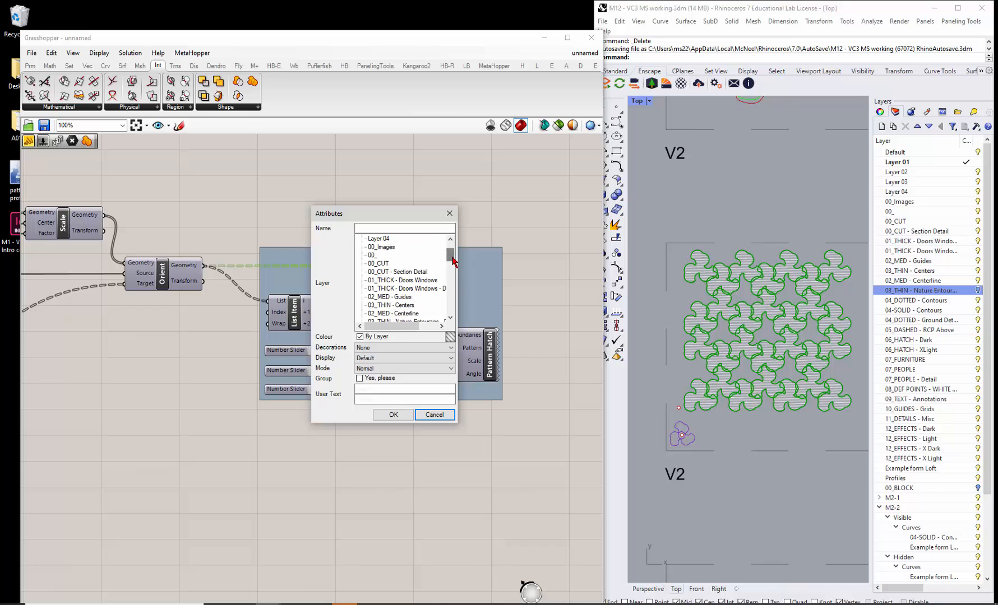
{"action": "left_click", "coordinate": [415, 272]}
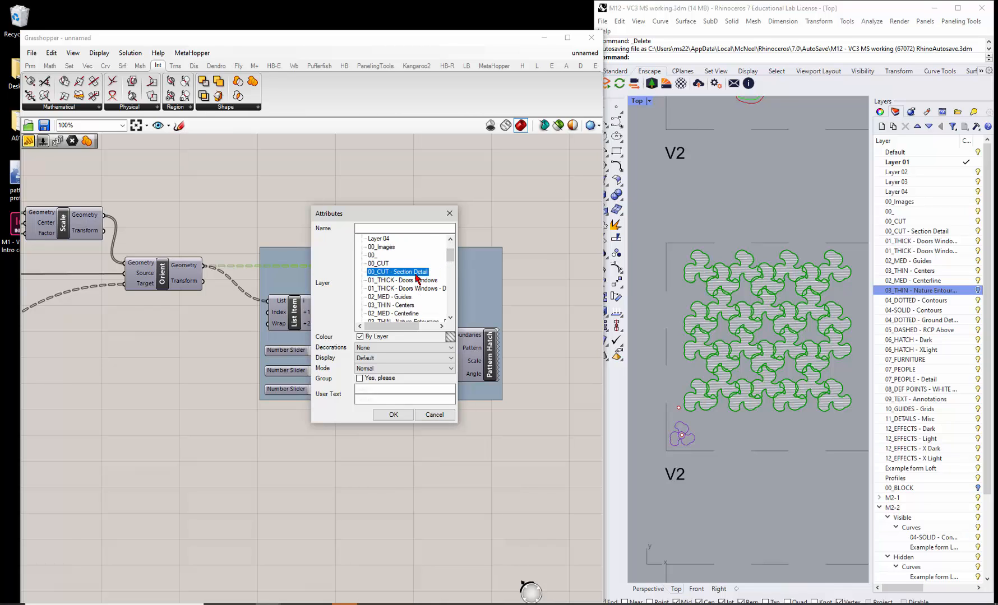
{"action": "left_click", "coordinate": [399, 415]}
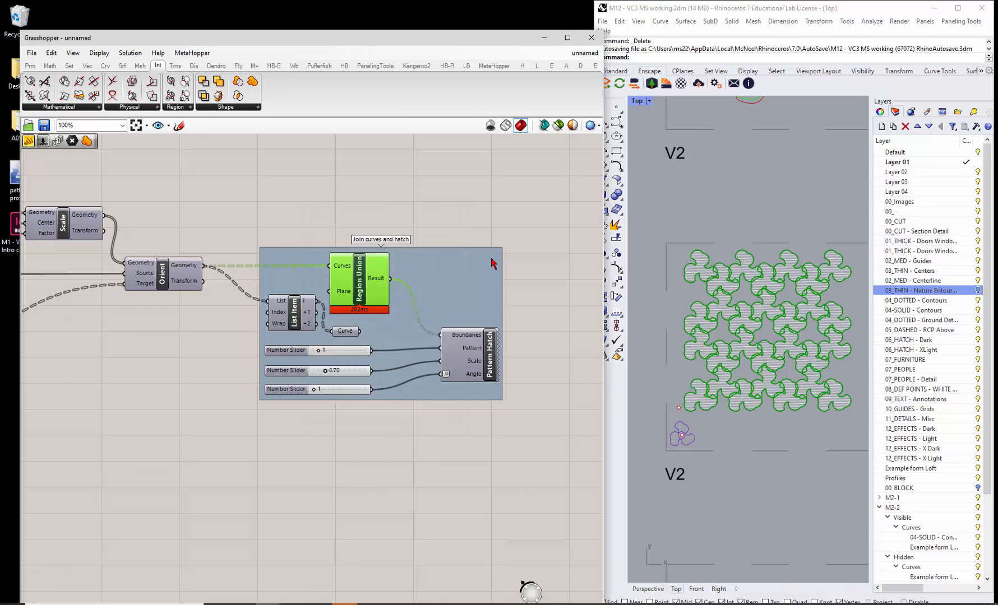
Disable the Region Union preview and switch to a maximized Rhino window with Grasshopper out of the way.
{"action": "right_click", "coordinate": [359, 278]}
{"action": "left_click", "coordinate": [388, 299]}
{"action": "left_click", "coordinate": [653, 508]}
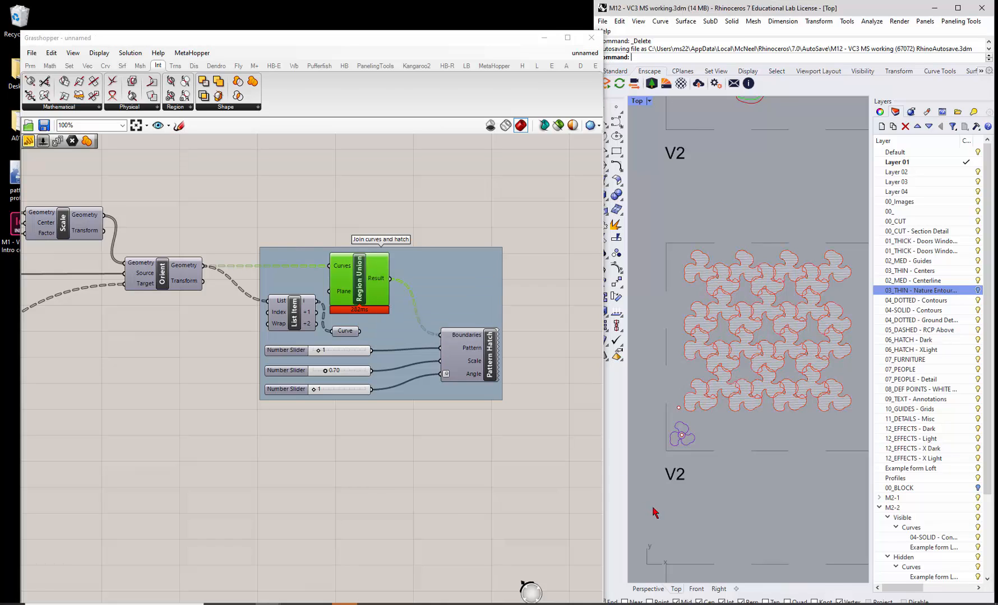
{"action": "left_click", "coordinate": [543, 37]}
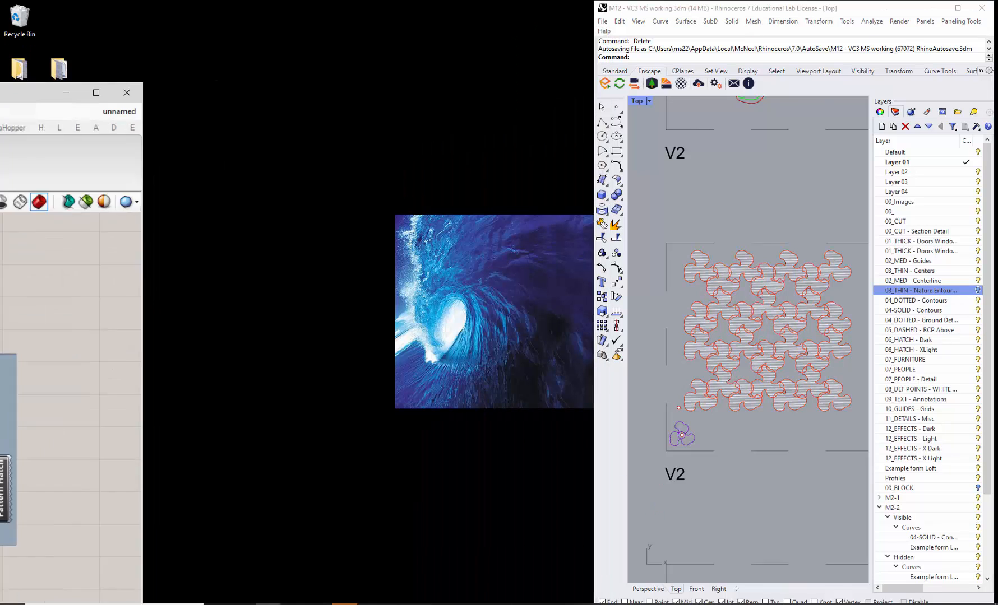
{"action": "left_click", "coordinate": [958, 9]}
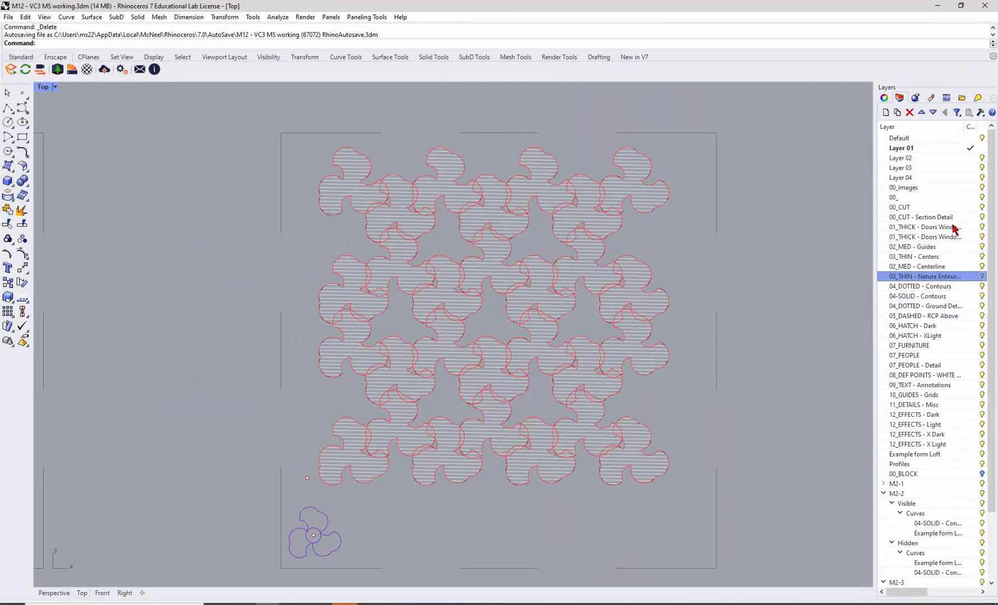
Hide the 00_CUT layer and toggle 00_CUT - Section Detail to compare the two baked outlines, leaving Section Detail visible.
{"action": "left_click", "coordinate": [982, 218]}
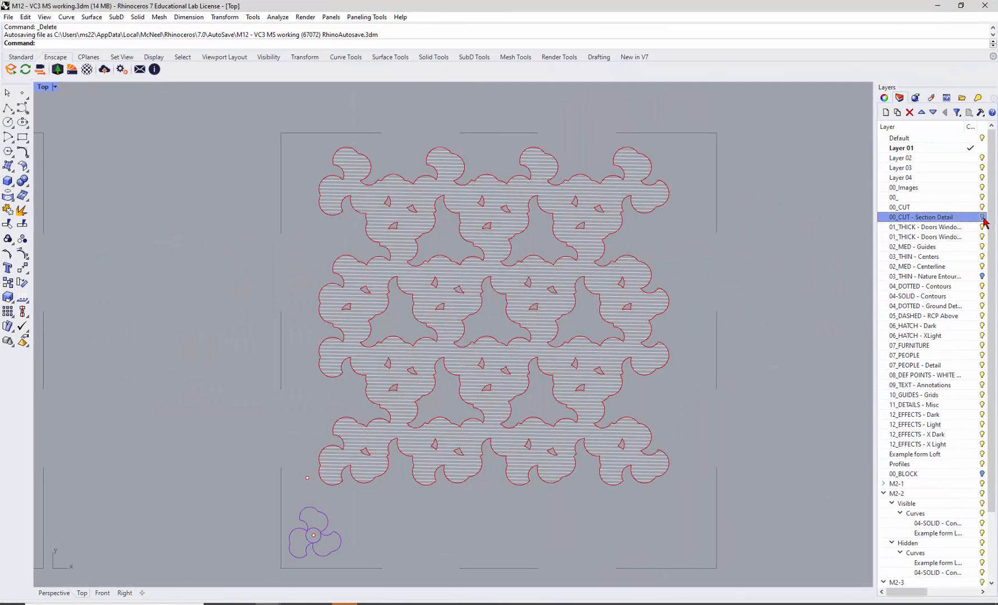
{"action": "left_click", "coordinate": [982, 207]}
{"action": "left_click", "coordinate": [982, 217]}
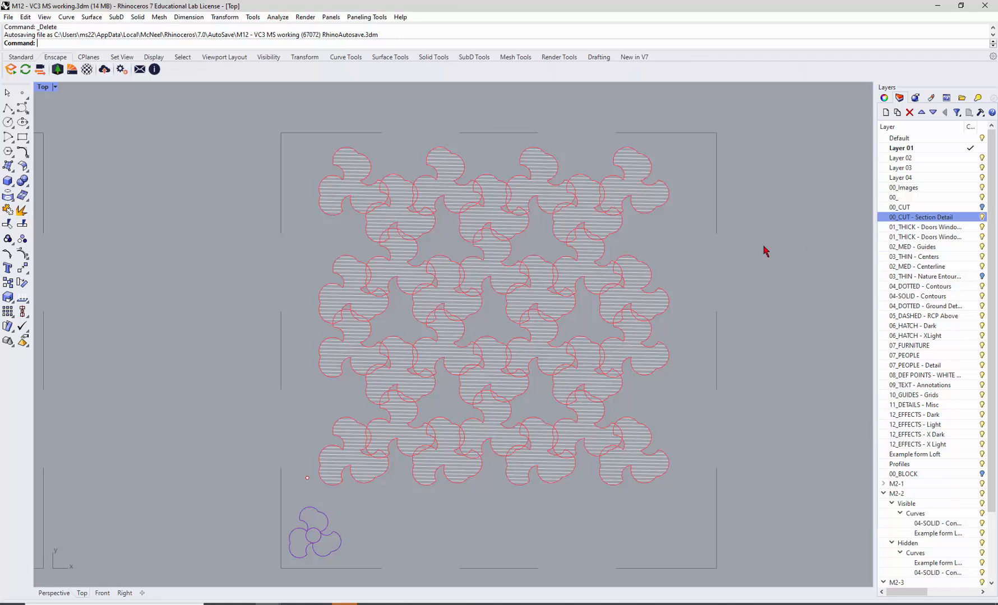
Restore the Rhino window beside Grasshopper and hide the 00_CUT - Section Detail and 12_EFFECTS - X Light layers.
{"action": "left_click", "coordinate": [960, 5]}
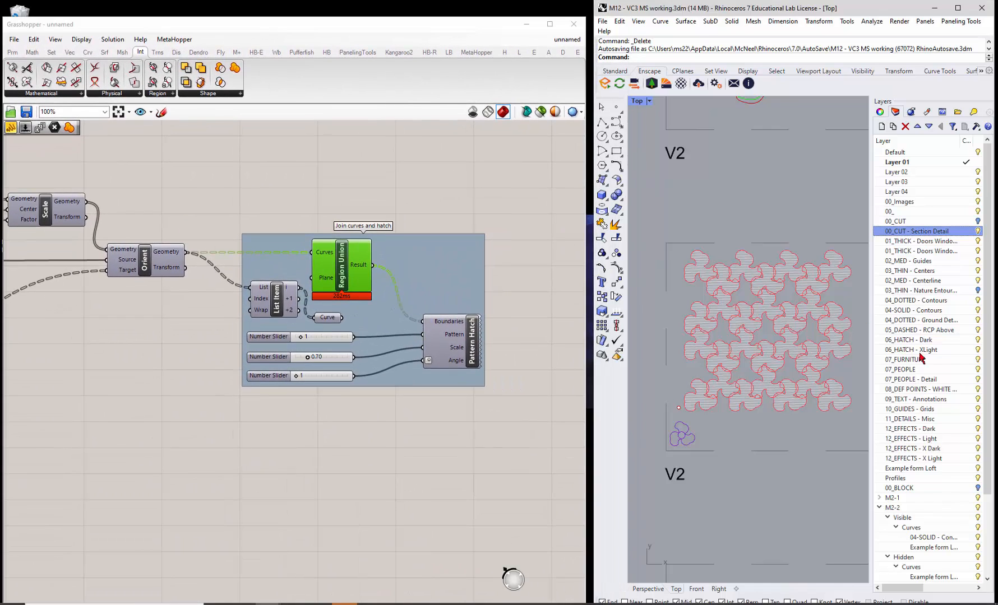
{"action": "left_click", "coordinate": [975, 233]}
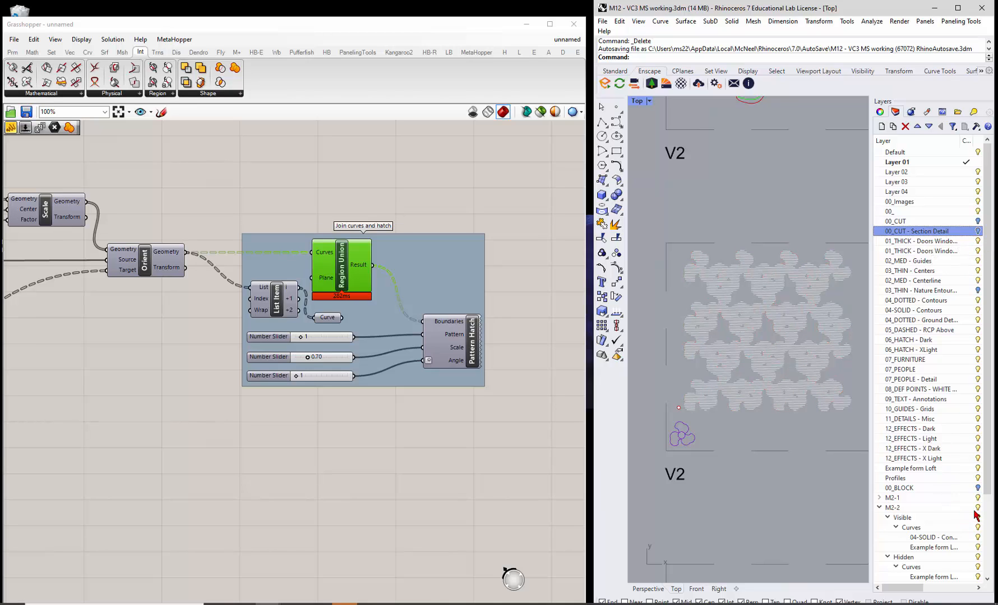
{"action": "left_click", "coordinate": [976, 459]}
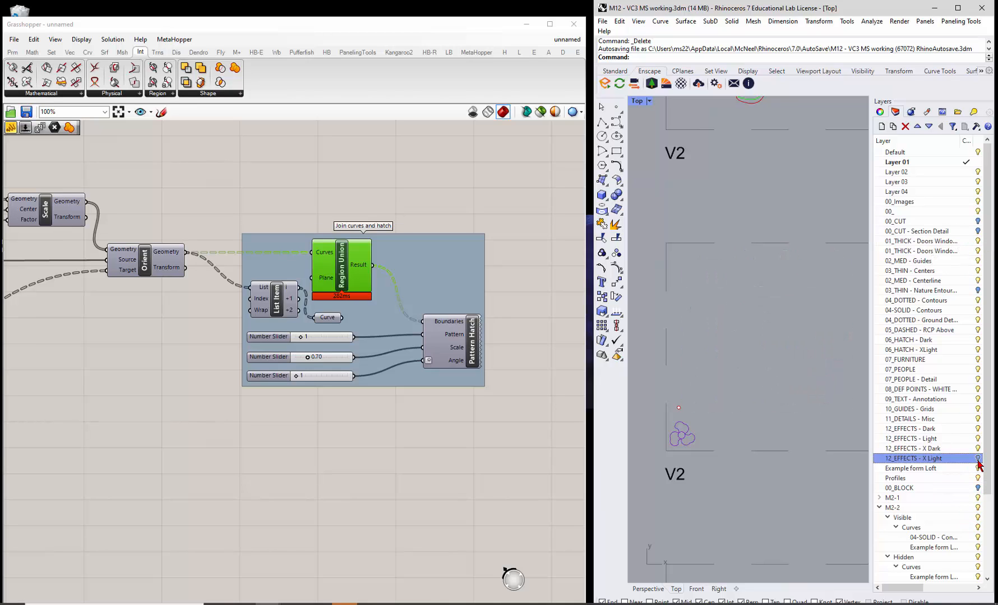
Turn the Region Union component's preview back on.
{"action": "left_click", "coordinate": [379, 421]}
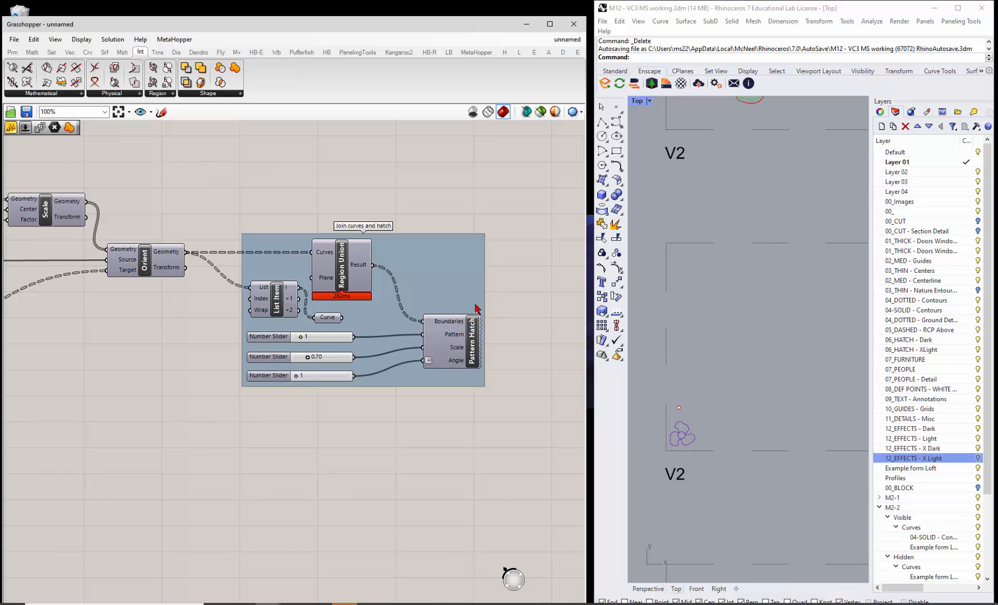
{"action": "left_click", "coordinate": [469, 337]}
{"action": "left_click", "coordinate": [343, 270]}
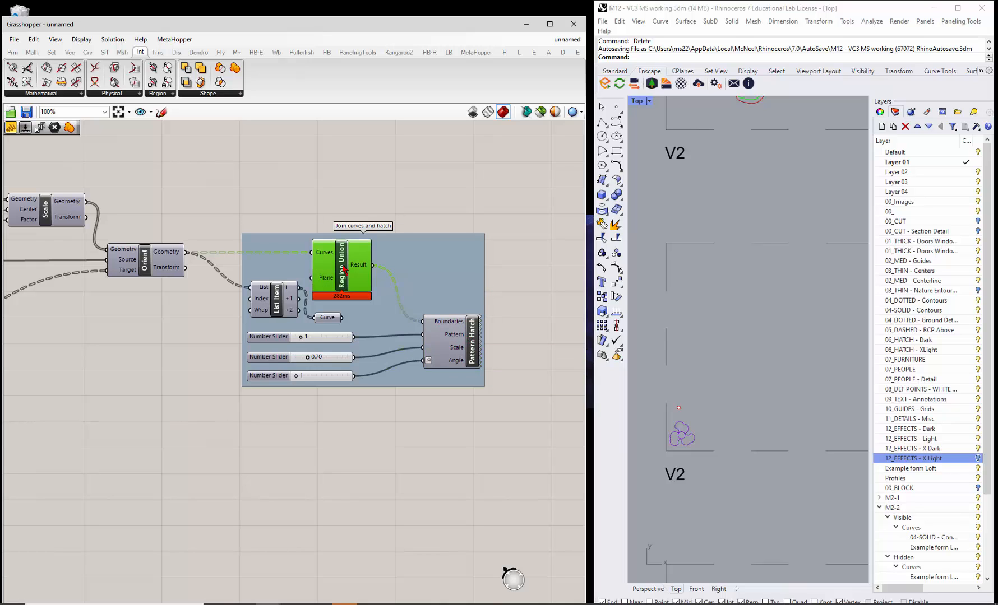
{"action": "right_click", "coordinate": [344, 270]}
{"action": "left_click", "coordinate": [361, 285]}
{"action": "left_click", "coordinate": [455, 422]}
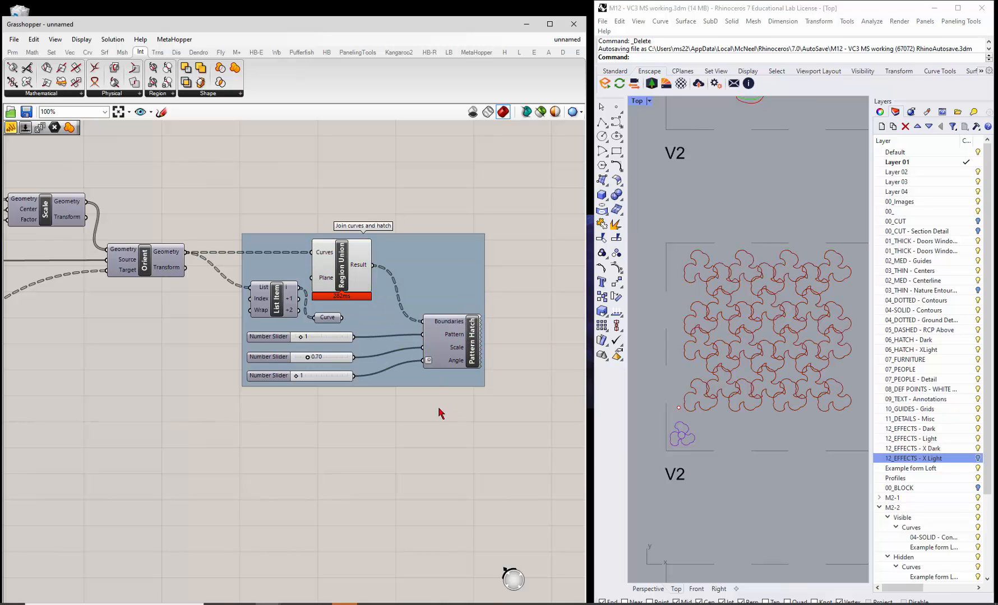
Flatten the Orient component's Transform output and inspect the Region Union result.
{"action": "right_click", "coordinate": [178, 272]}
{"action": "left_click", "coordinate": [194, 297]}
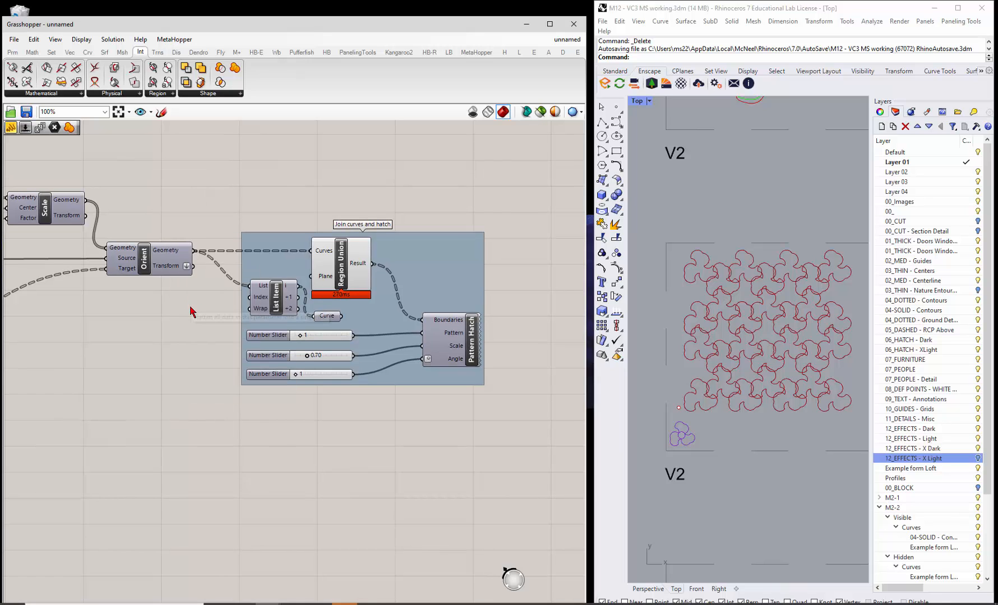
{"action": "left_click", "coordinate": [346, 271]}
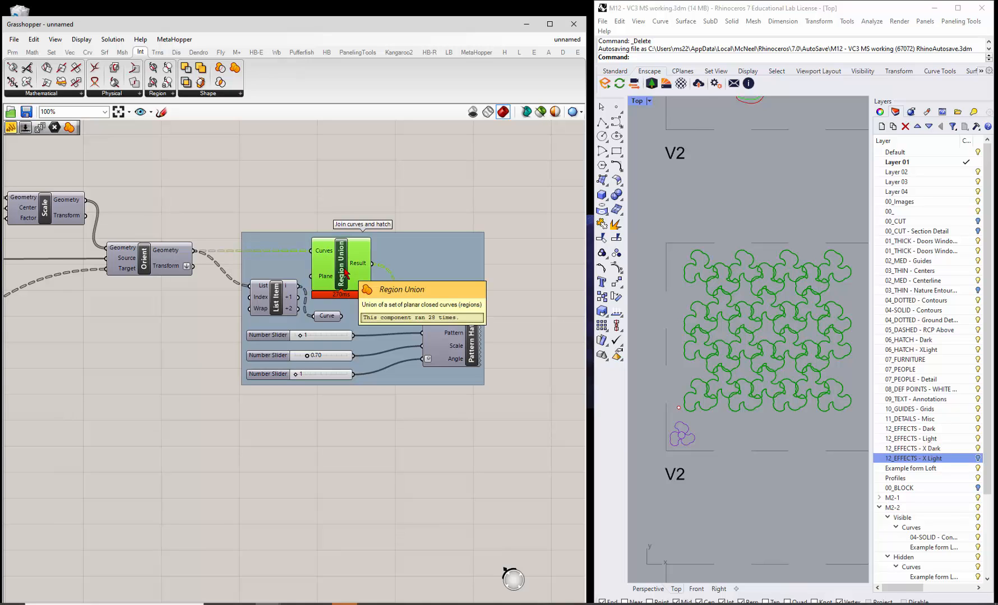
{"action": "left_click", "coordinate": [205, 323]}
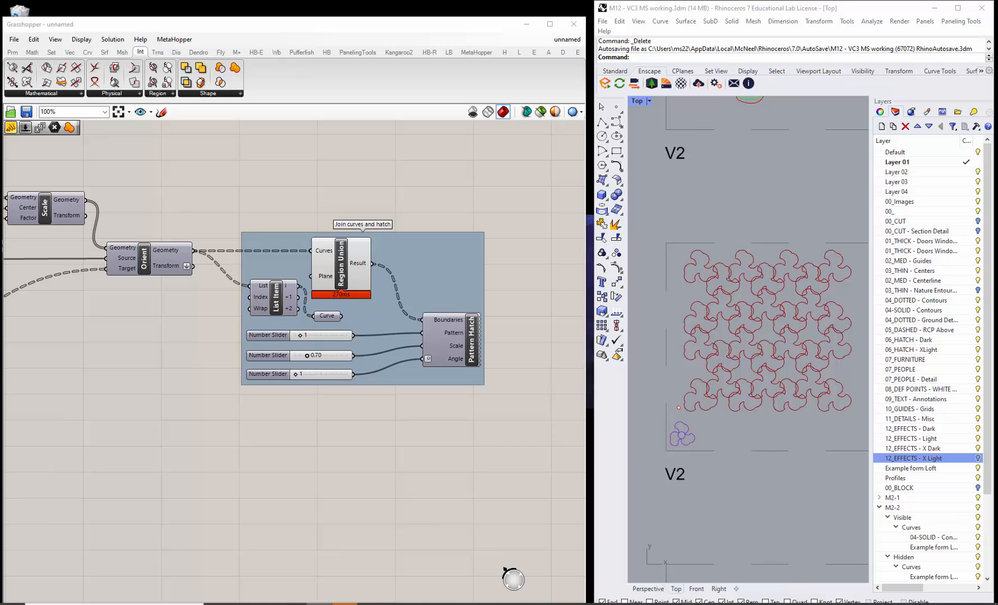
Flatten the Orient component's Geometry output and remove the flatten from its Transform output.
{"action": "right_click", "coordinate": [189, 256]}
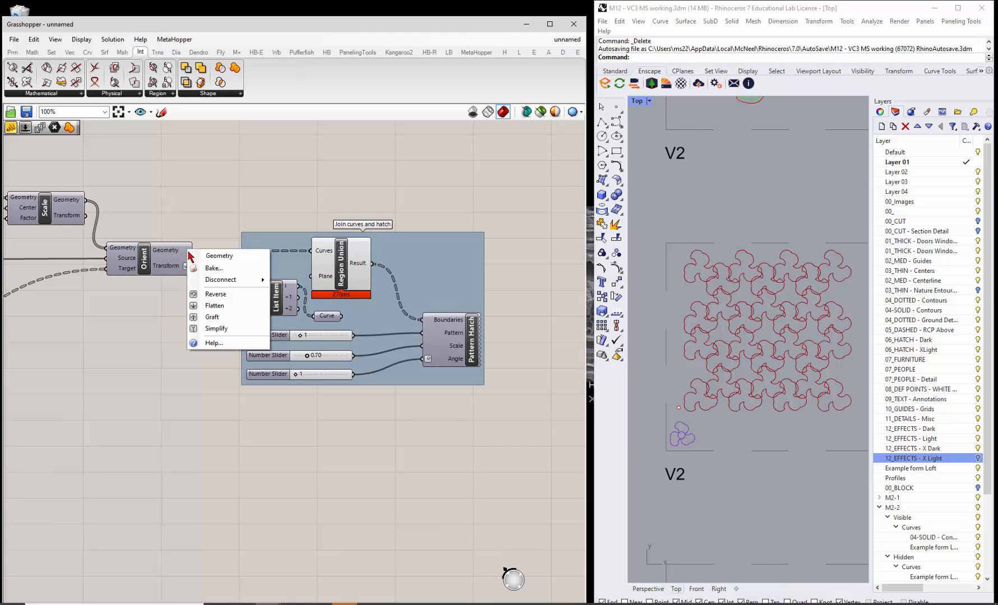
{"action": "left_click", "coordinate": [211, 305]}
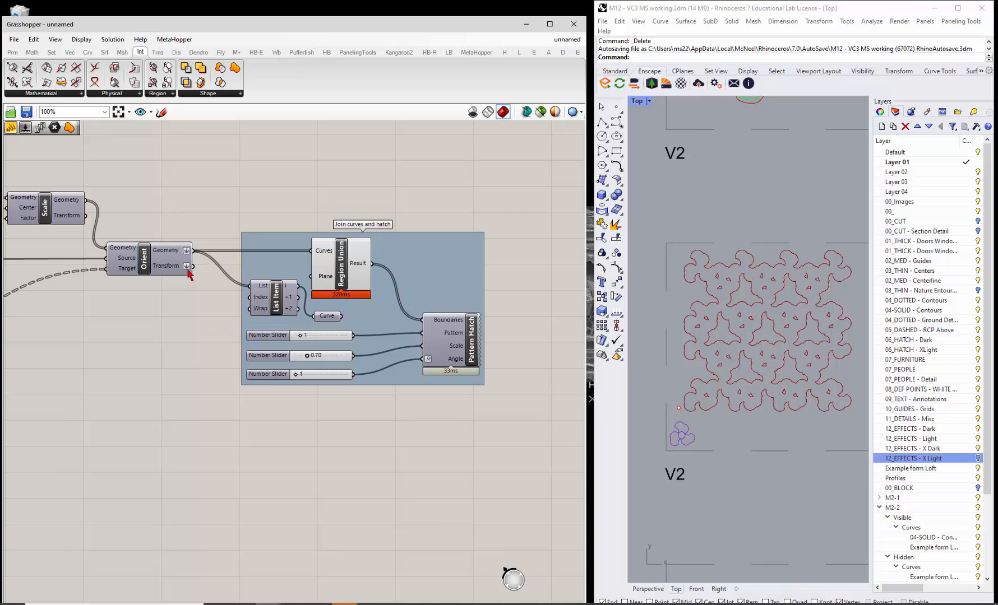
{"action": "right_click", "coordinate": [190, 252]}
{"action": "left_click", "coordinate": [202, 299]}
{"action": "scroll", "coordinate": [247, 310], "scroll_direction": "down", "scroll_amount": 5}
{"action": "scroll", "coordinate": [203, 300], "scroll_direction": "up", "scroll_amount": 2}
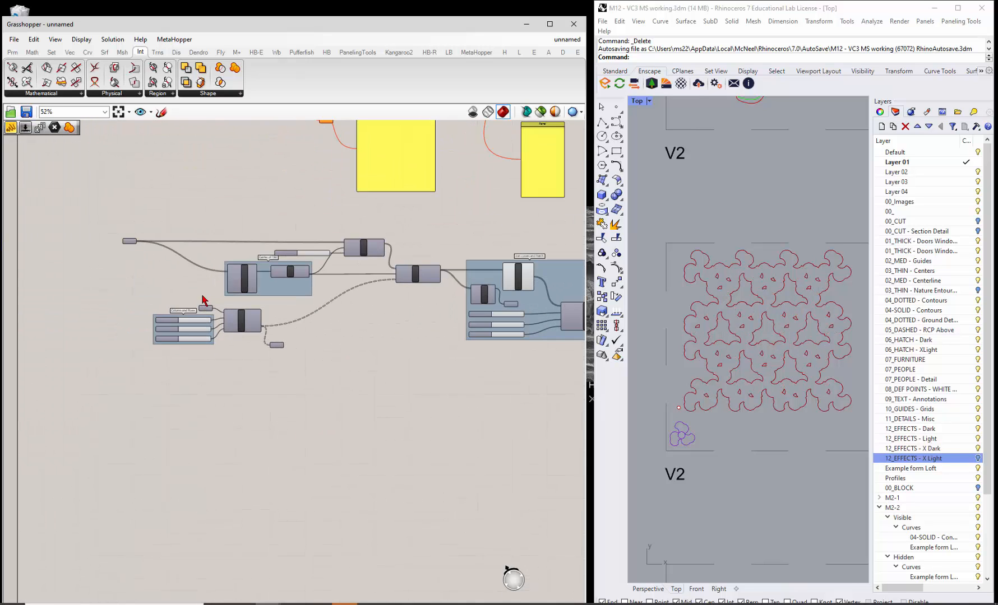
{"action": "scroll", "coordinate": [681, 453], "scroll_direction": "up", "scroll_amount": 6}
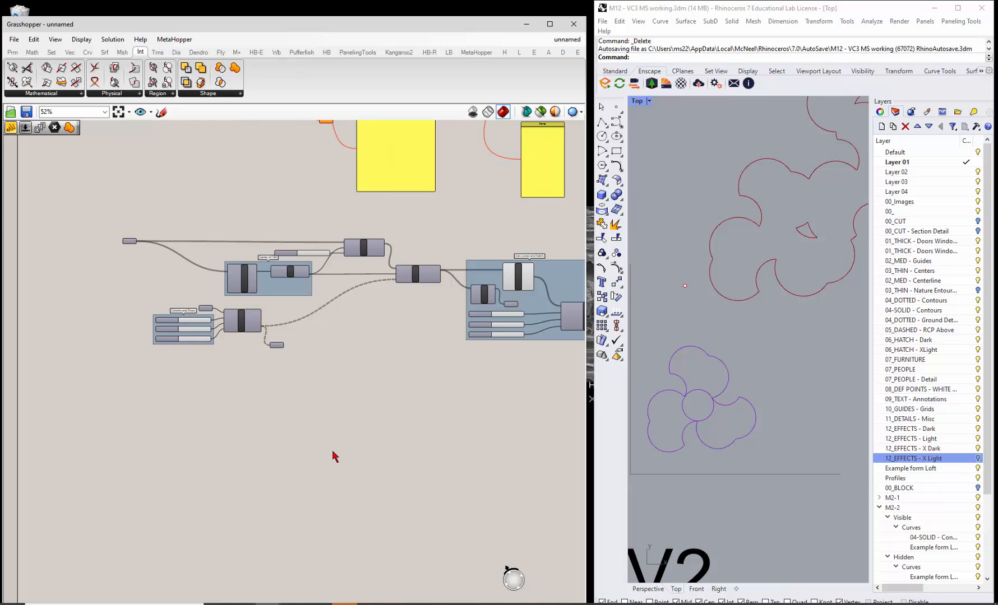
Add a Curve parameter to the definition and reference the lower-left petal outline of the purple three-petal tile.
{"action": "scroll", "coordinate": [99, 283], "scroll_direction": "up", "scroll_amount": 2}
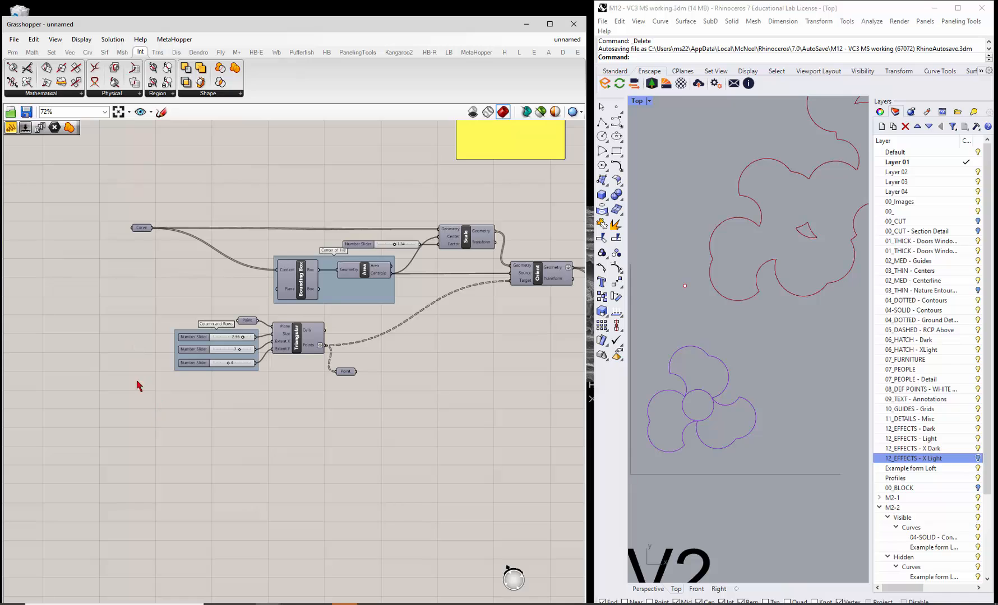
{"action": "double_click", "coordinate": [144, 281]}
{"action": "type", "text": "curve"}
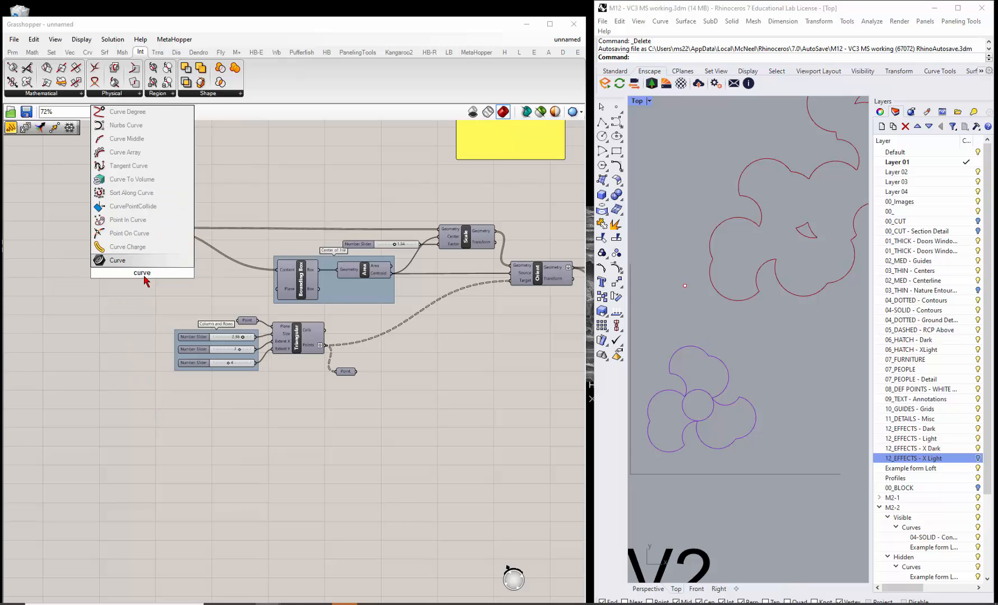
{"action": "key", "text": "Return"}
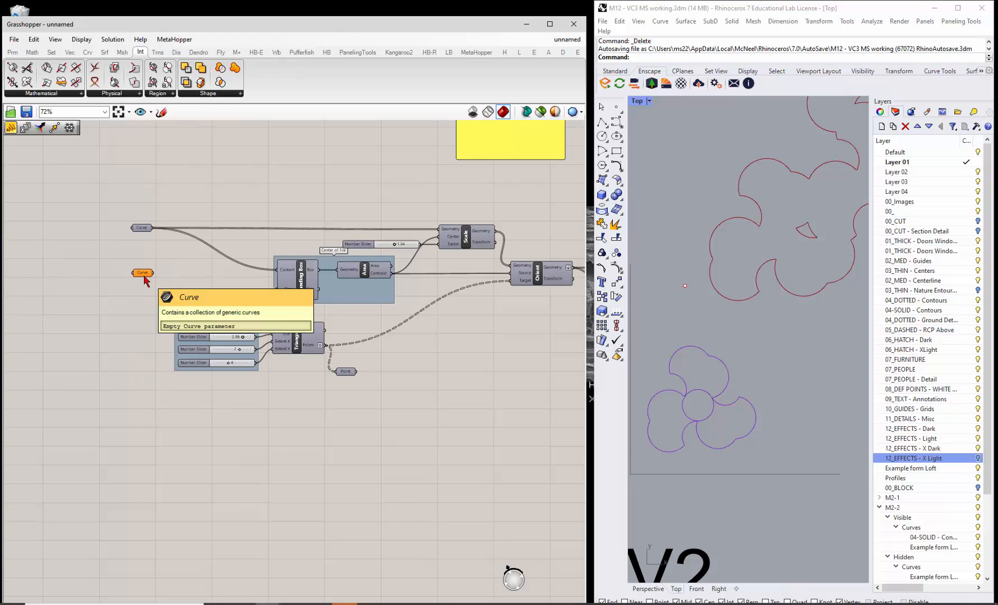
{"action": "right_click", "coordinate": [145, 280]}
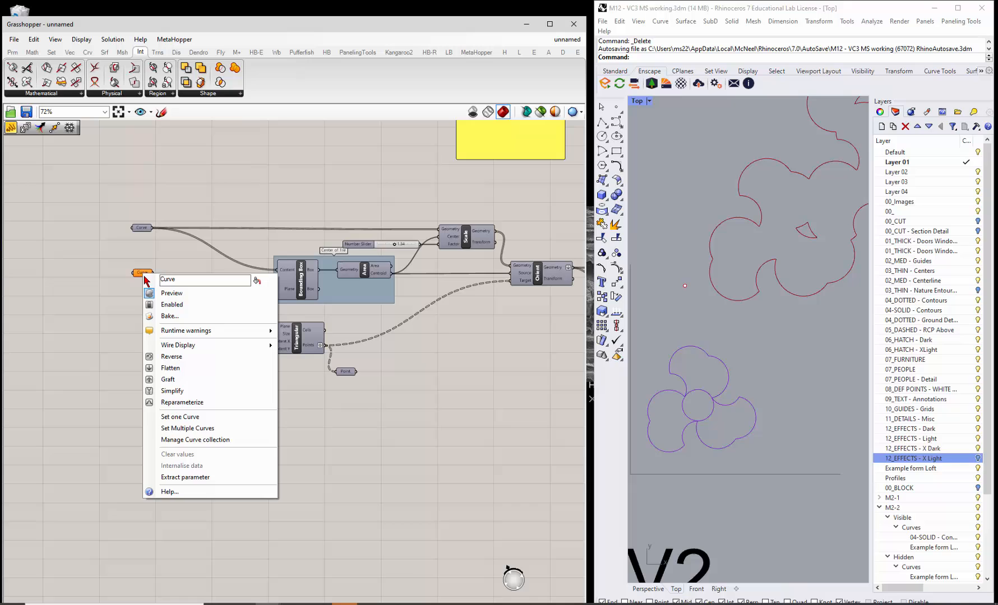
{"action": "left_click", "coordinate": [173, 417]}
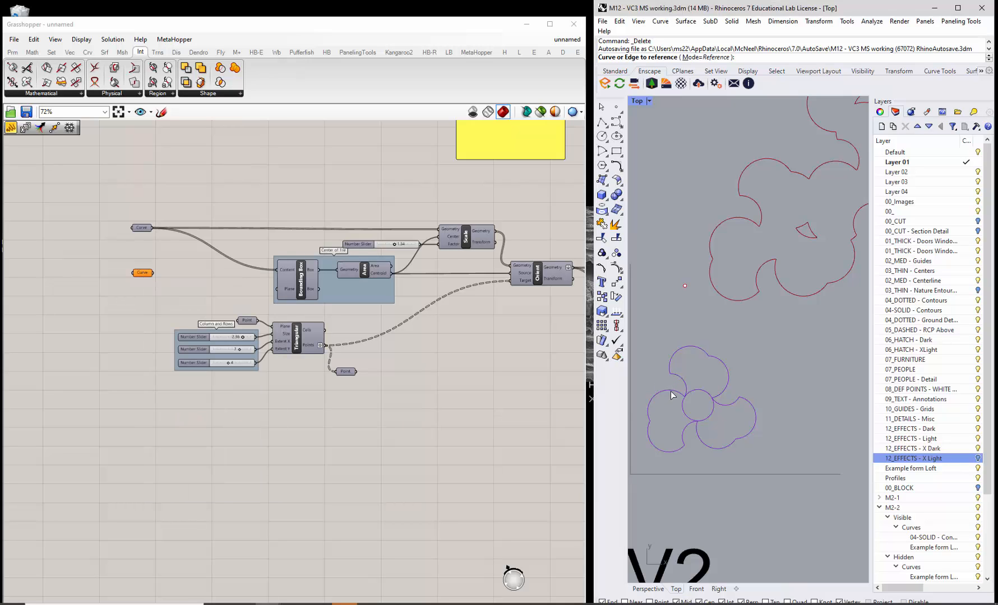
{"action": "left_click", "coordinate": [673, 395]}
{"action": "left_click", "coordinate": [144, 280]}
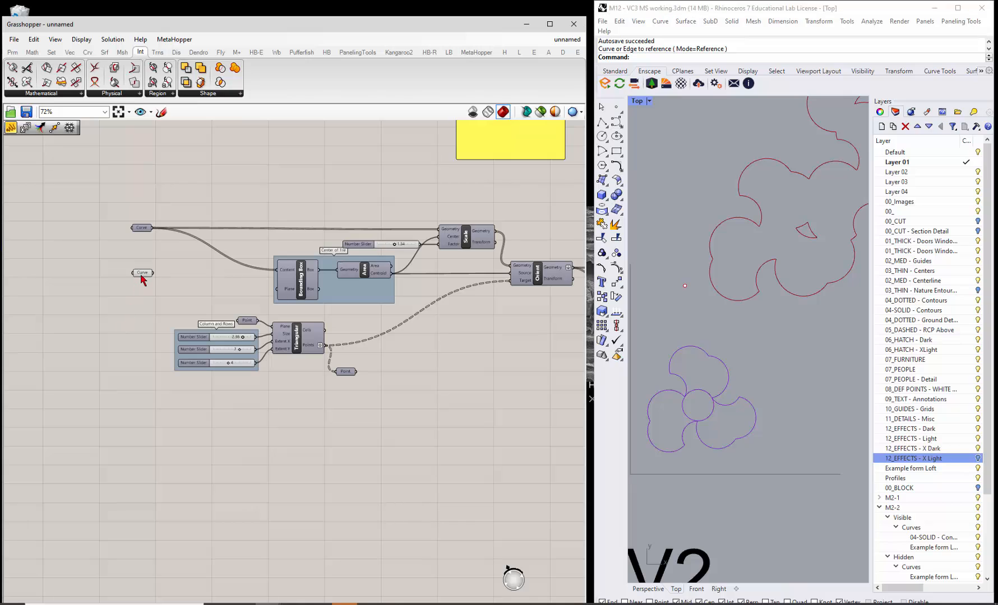
{"action": "left_click", "coordinate": [133, 309]}
{"action": "left_click_drag", "start_coordinate": [144, 276], "coordinate": [79, 325]}
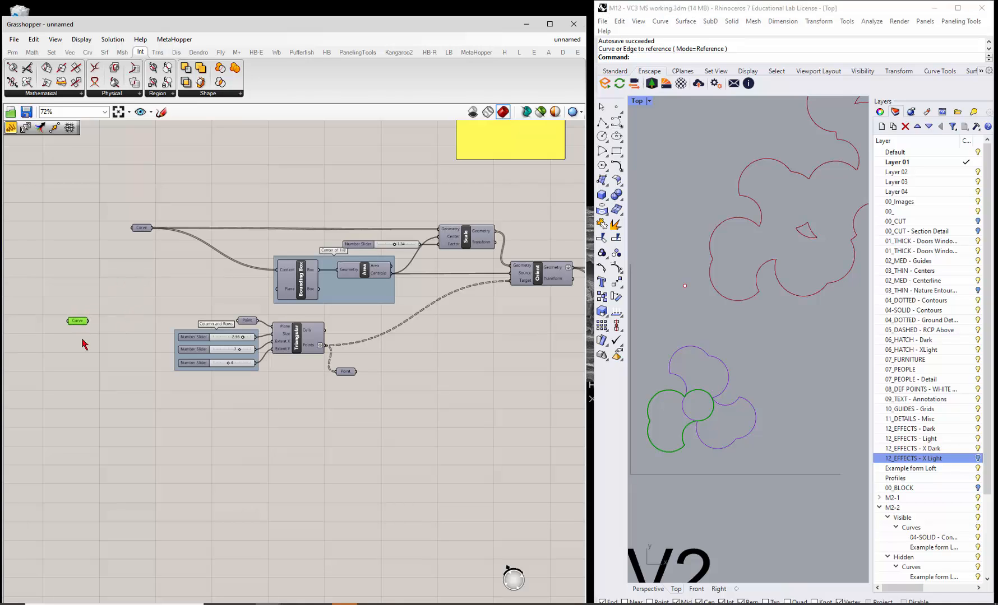
Add a Polar Array component above the existing tile Curve parameter and feed the petal curve into its Geometry input.
{"action": "double_click", "coordinate": [91, 367]}
{"action": "type", "text": "polar"}
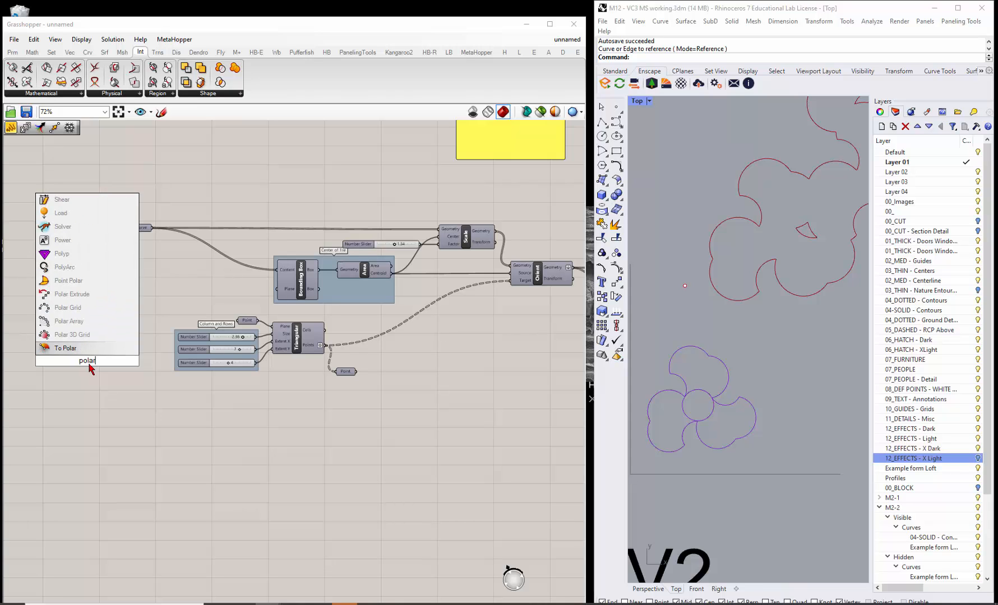
{"action": "left_click", "coordinate": [83, 322]}
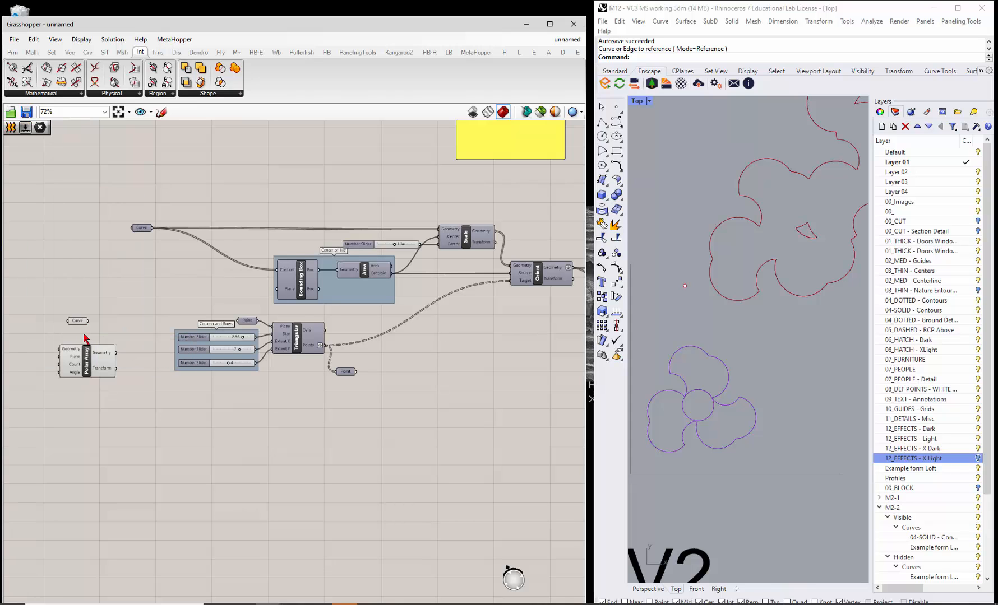
{"action": "scroll", "coordinate": [85, 338], "scroll_direction": "up", "scroll_amount": 2}
{"action": "left_click_drag", "start_coordinate": [99, 387], "coordinate": [151, 148]}
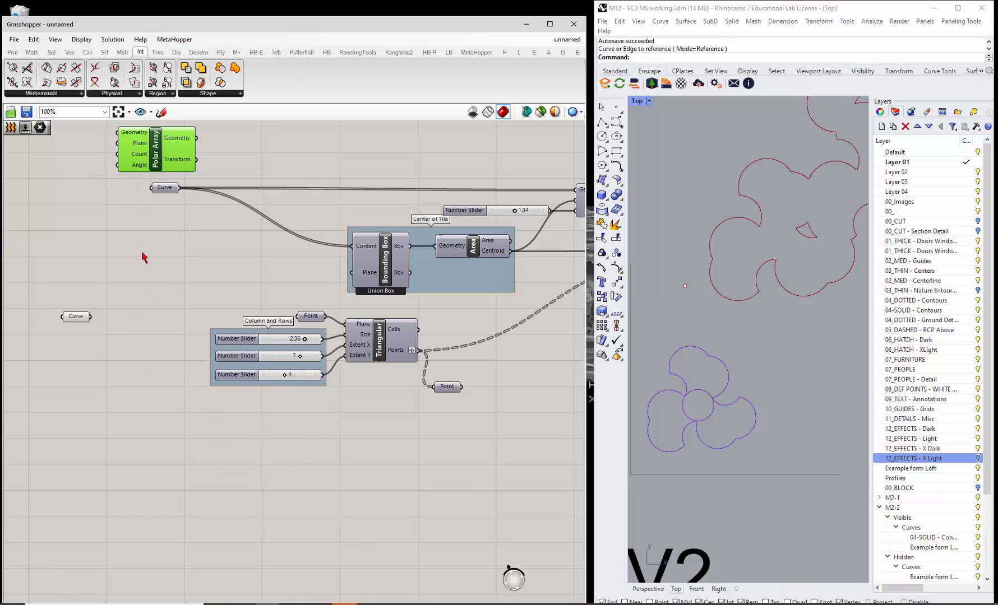
{"action": "scroll", "coordinate": [150, 305], "scroll_direction": "down", "scroll_amount": 3}
{"action": "left_click_drag", "start_coordinate": [102, 309], "coordinate": [96, 225]}
{"action": "left_click_drag", "start_coordinate": [104, 313], "coordinate": [167, 207]}
{"action": "scroll", "coordinate": [103, 210], "scroll_direction": "up", "scroll_amount": 4}
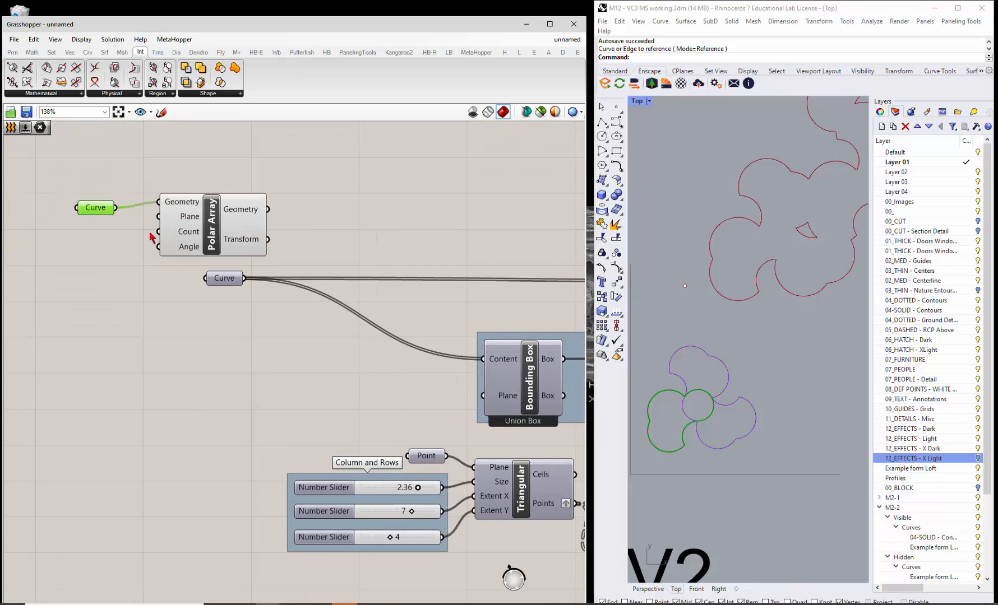
{"action": "left_click_drag", "start_coordinate": [92, 212], "coordinate": [92, 205]}
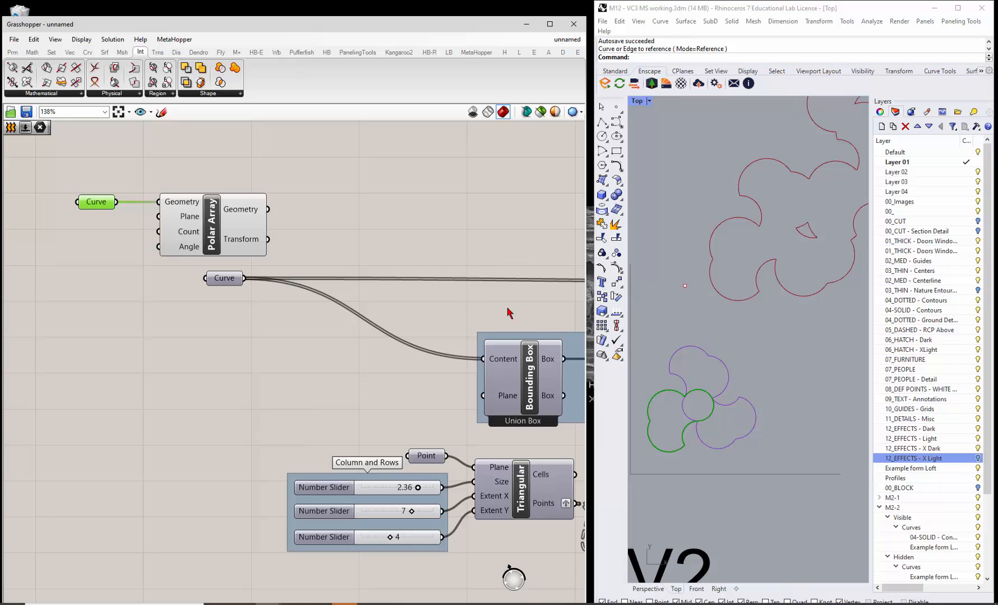
Place a point object in Rhino at the centre of the three-petal tile's inner circle.
{"action": "scroll", "coordinate": [683, 387], "scroll_direction": "down", "scroll_amount": 8}
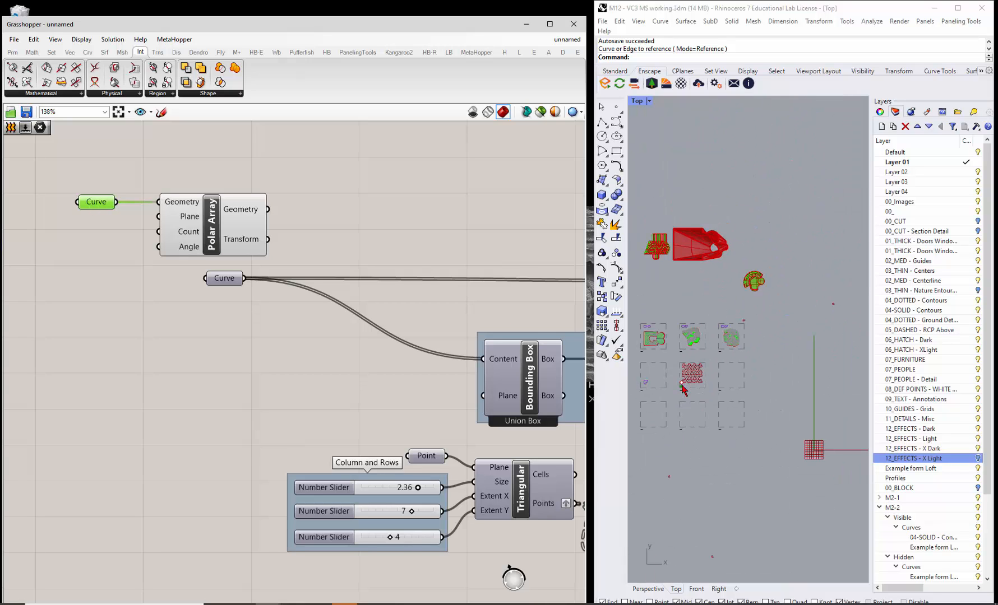
{"action": "scroll", "coordinate": [763, 312], "scroll_direction": "down", "scroll_amount": 2}
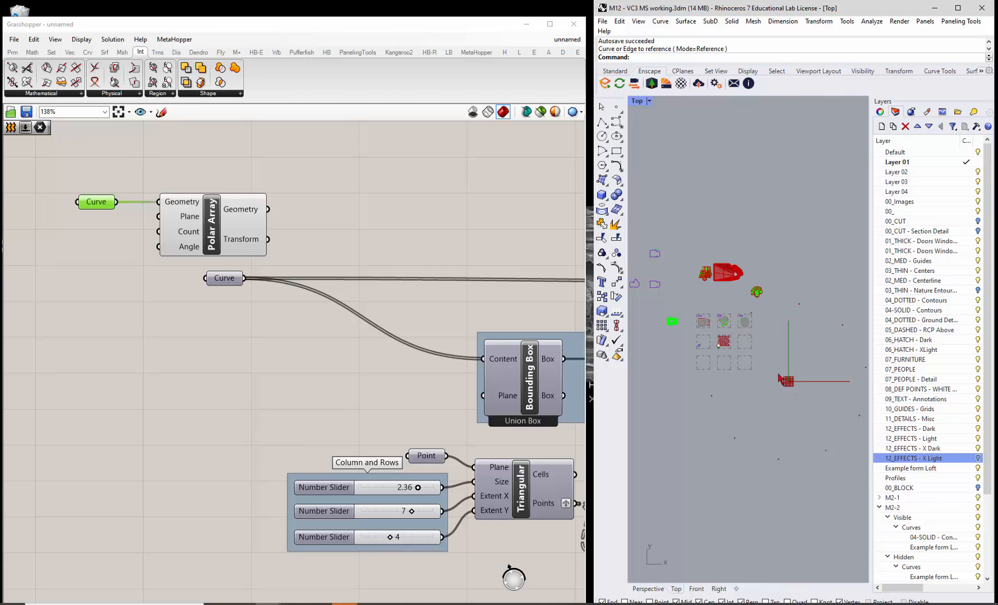
{"action": "scroll", "coordinate": [728, 358], "scroll_direction": "up", "scroll_amount": 6}
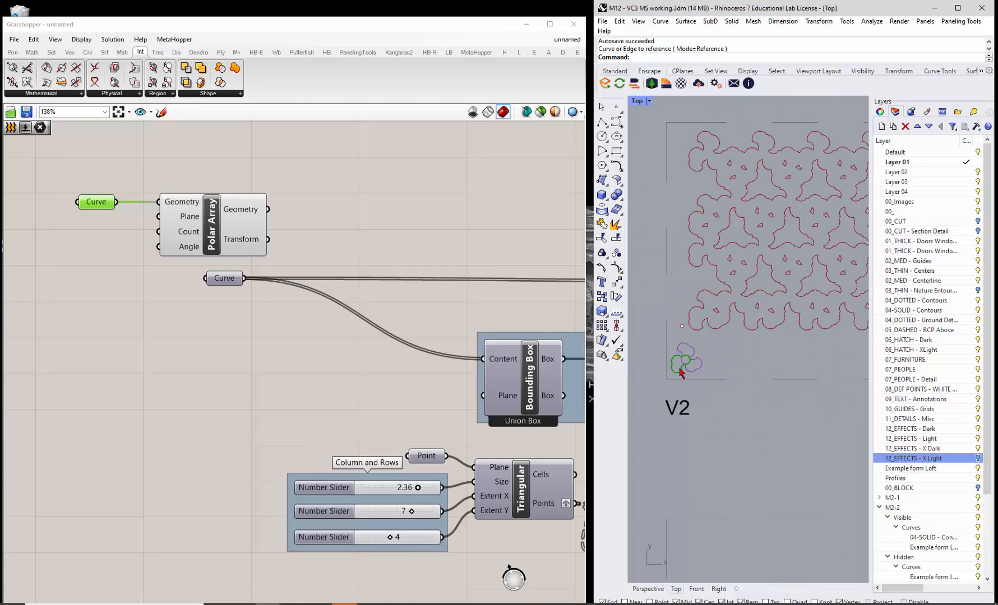
{"action": "scroll", "coordinate": [680, 373], "scroll_direction": "up", "scroll_amount": 5}
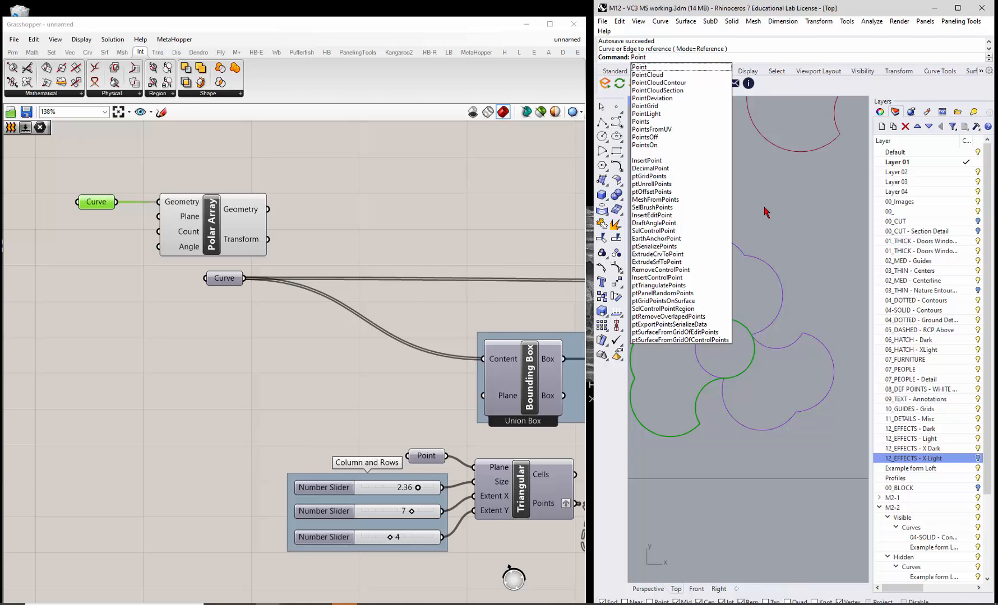
{"action": "key", "text": "Return"}
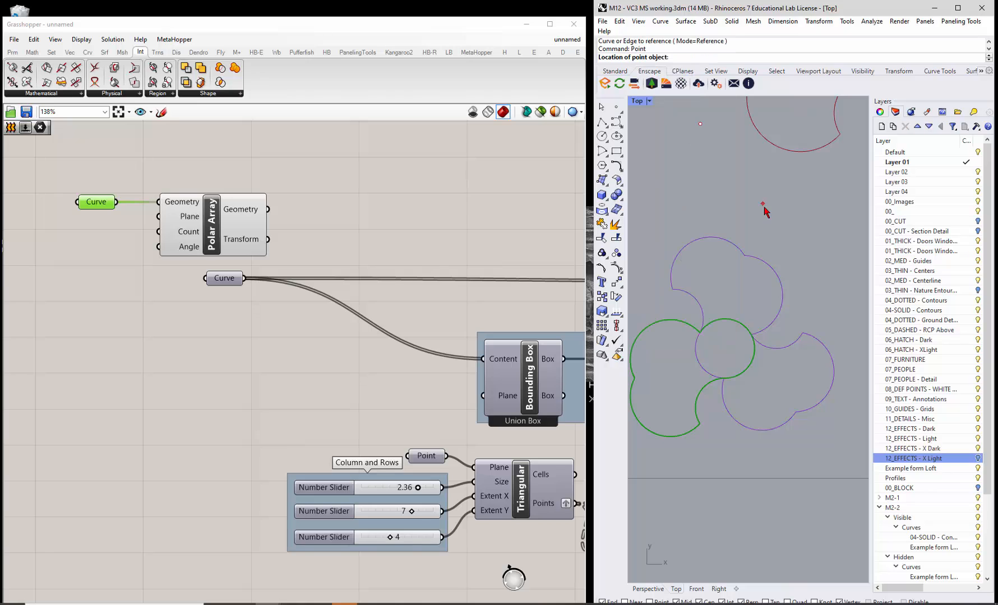
{"action": "left_click", "coordinate": [749, 328]}
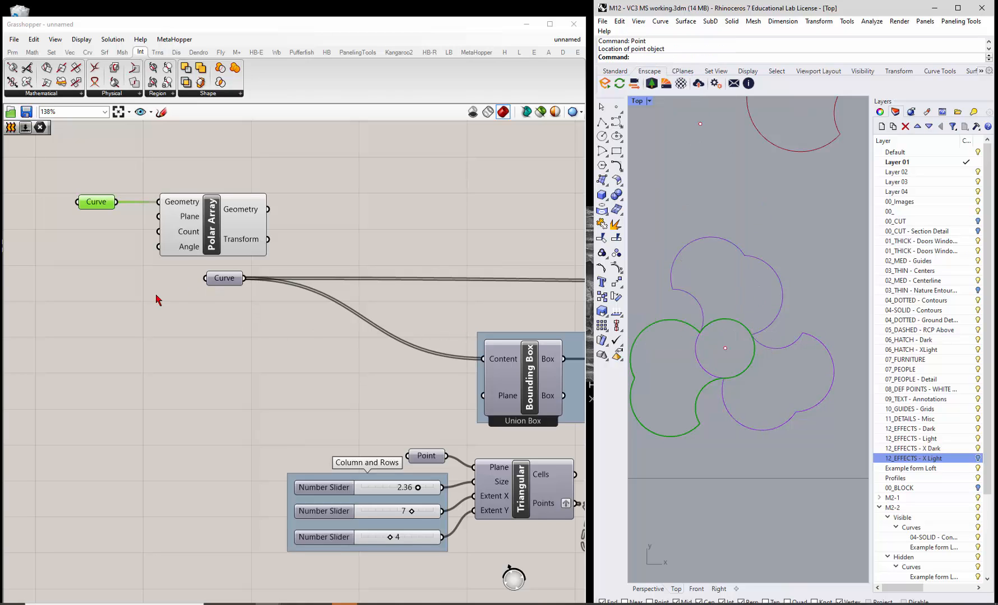
Add a Point parameter referencing the tile's centre point and connect it to the Polar Array's Plane input.
{"action": "left_click", "coordinate": [138, 306]}
{"action": "double_click", "coordinate": [134, 311]}
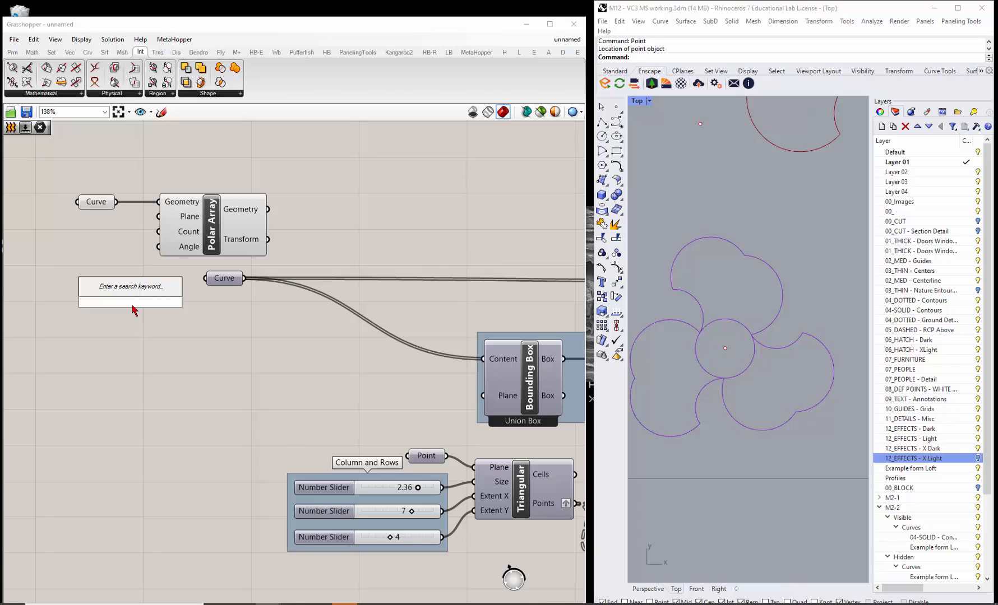
{"action": "type", "text": "point"}
{"action": "key", "text": "Return"}
{"action": "right_click", "coordinate": [135, 308]}
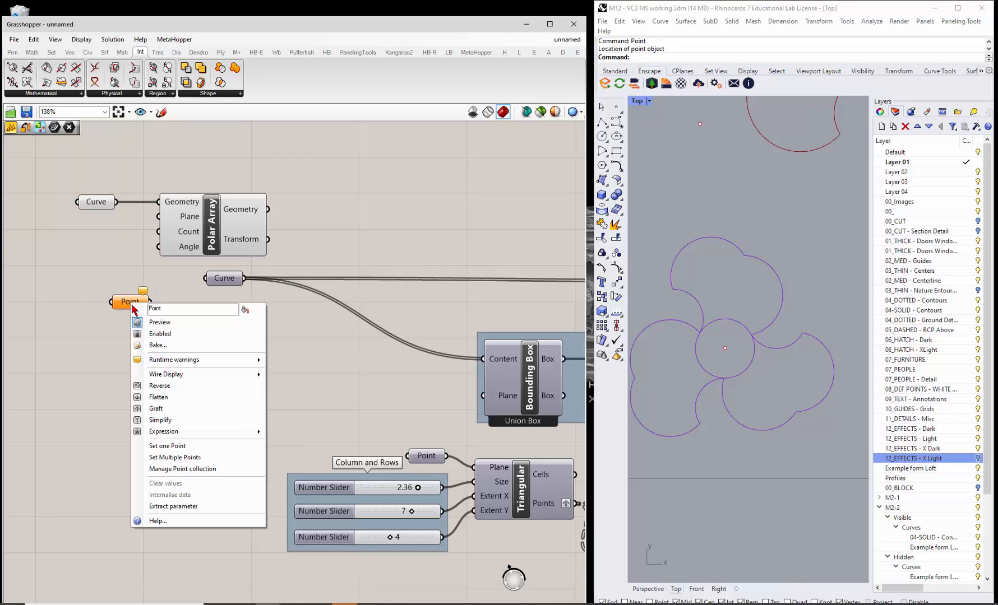
{"action": "left_click", "coordinate": [183, 447]}
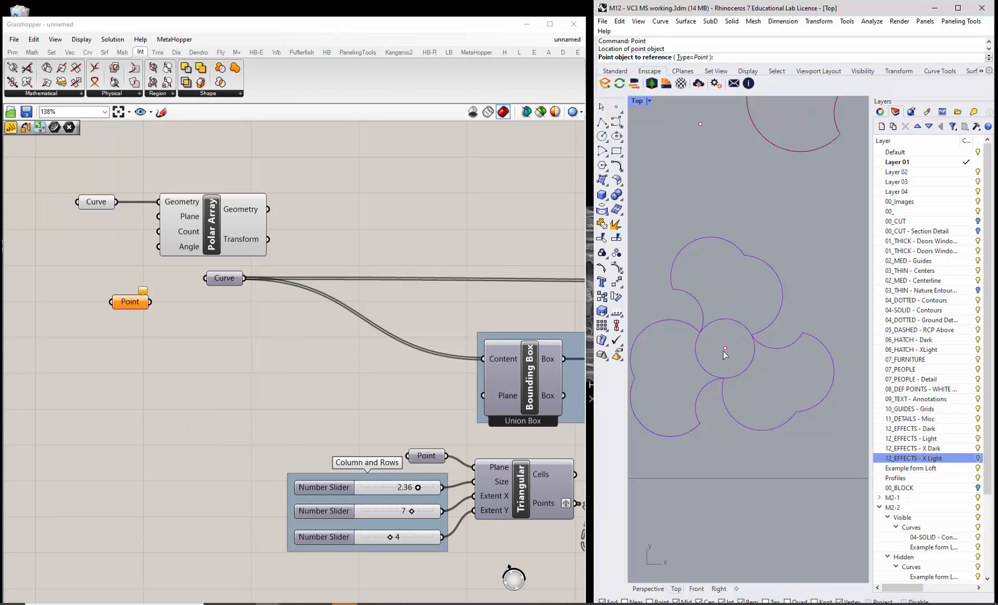
{"action": "left_click", "coordinate": [724, 350]}
{"action": "mouse_move", "coordinate": [132, 301]}
{"action": "left_mouse_down"}
{"action": "mouse_move", "coordinate": [96, 223]}
{"action": "mouse_move", "coordinate": [159, 216]}
{"action": "left_mouse_up"}
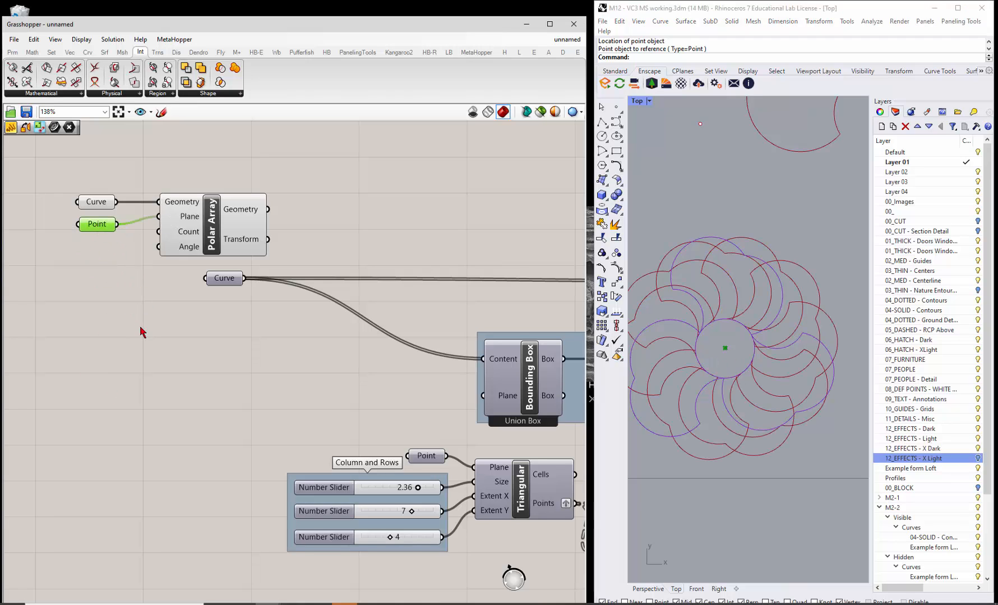
{"action": "left_click", "coordinate": [142, 335]}
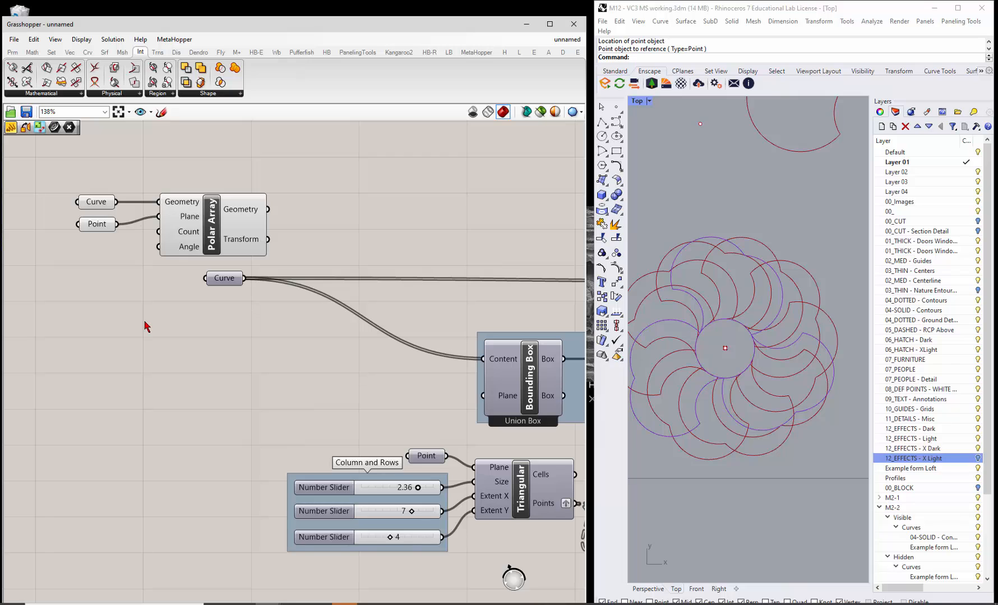
Duplicate the Extent X number slider beside the Polar Array and connect the copy to its Count input.
{"action": "left_click", "coordinate": [314, 511]}
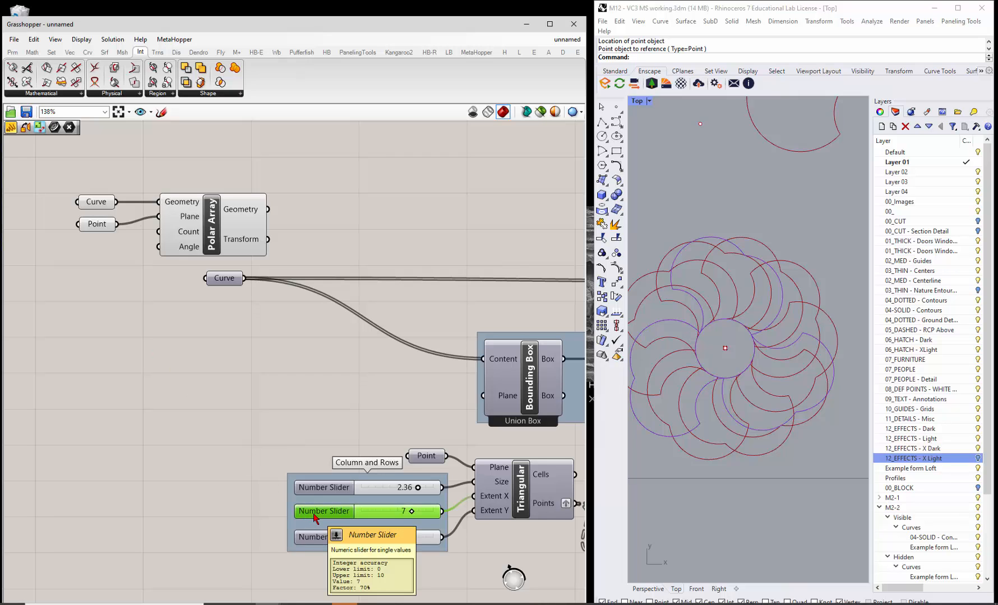
{"action": "left_click_drag", "start_coordinate": [315, 514], "coordinate": [23, 252], "text": "alt"}
{"action": "left_click_drag", "start_coordinate": [154, 247], "coordinate": [187, 233]}
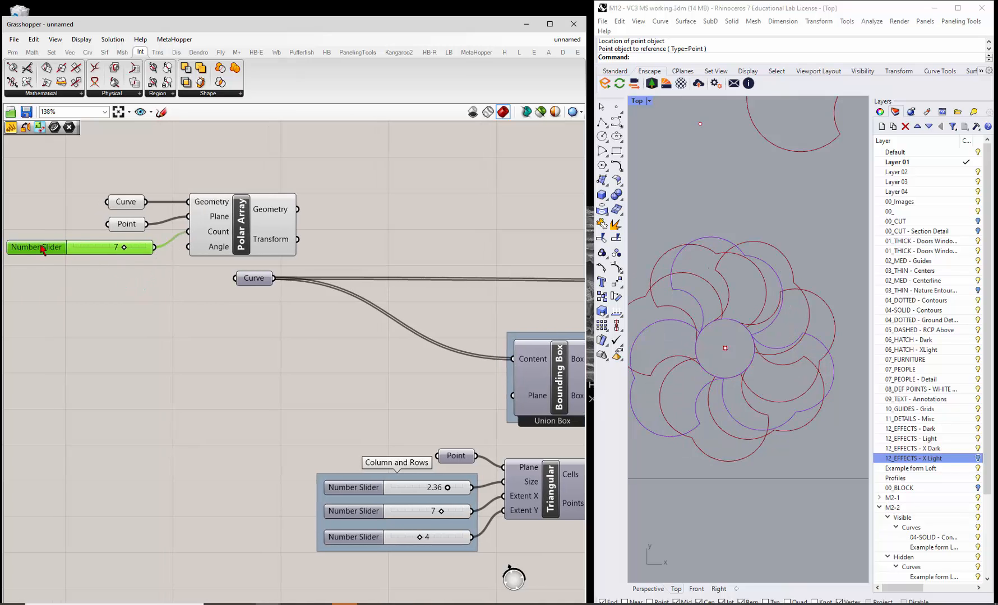
{"action": "left_click_drag", "start_coordinate": [41, 248], "coordinate": [42, 245]}
{"action": "left_click", "coordinate": [137, 329]}
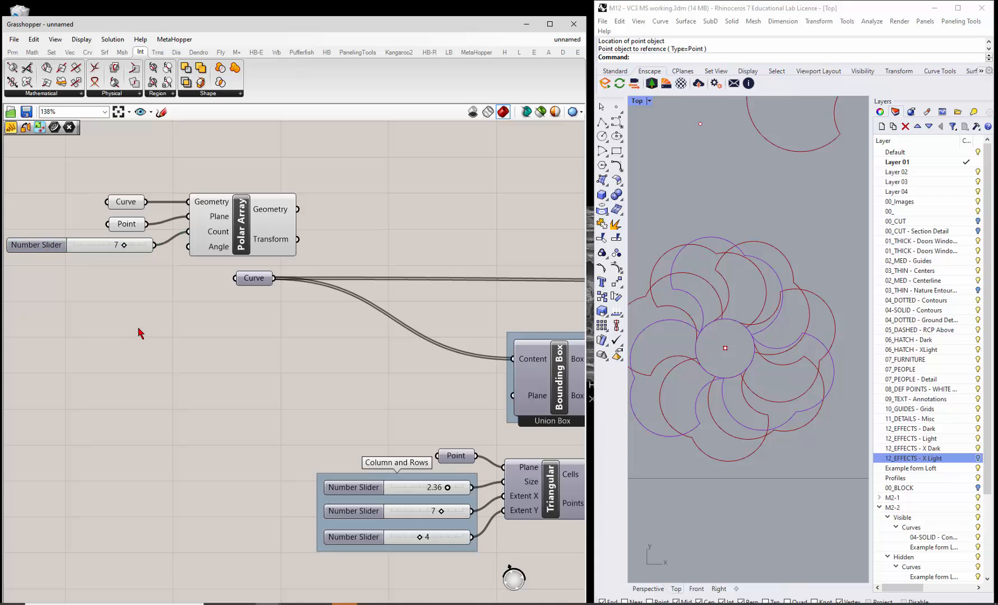
Create an integer number slider ranging from 0 to 360 and connect it to the Polar Array's Angle input.
{"action": "double_click", "coordinate": [138, 328]}
{"action": "type", "text": "0.360"}
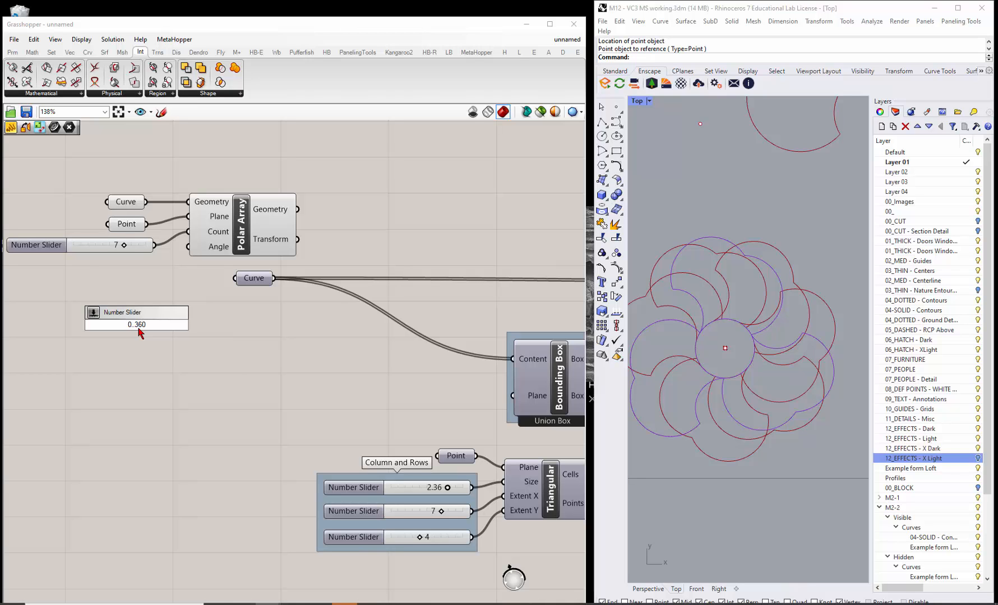
{"action": "key", "text": "Return"}
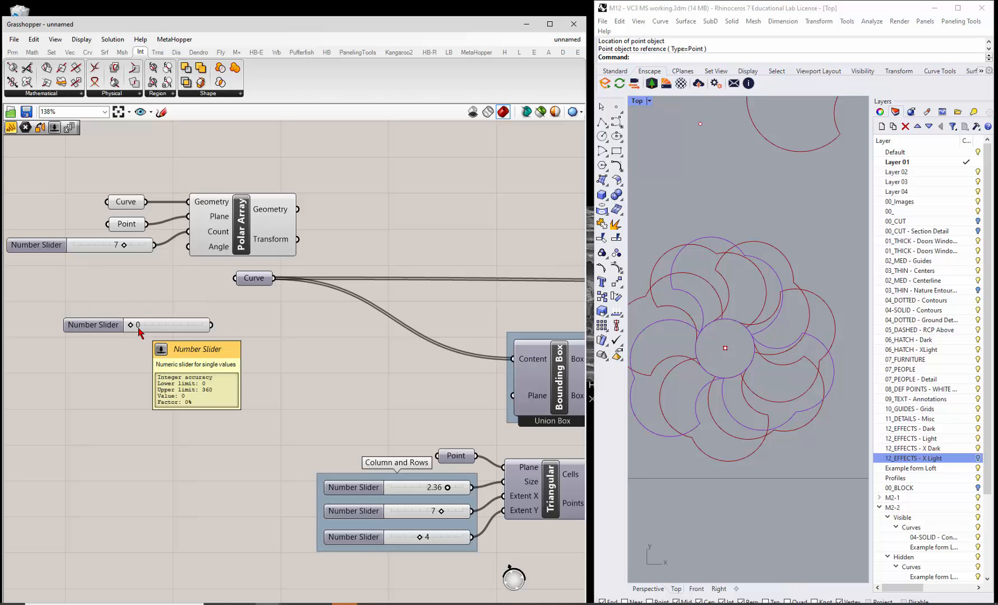
{"action": "scroll", "coordinate": [134, 325], "scroll_direction": "down", "scroll_amount": 3}
{"action": "left_click_drag", "start_coordinate": [133, 320], "coordinate": [93, 295]}
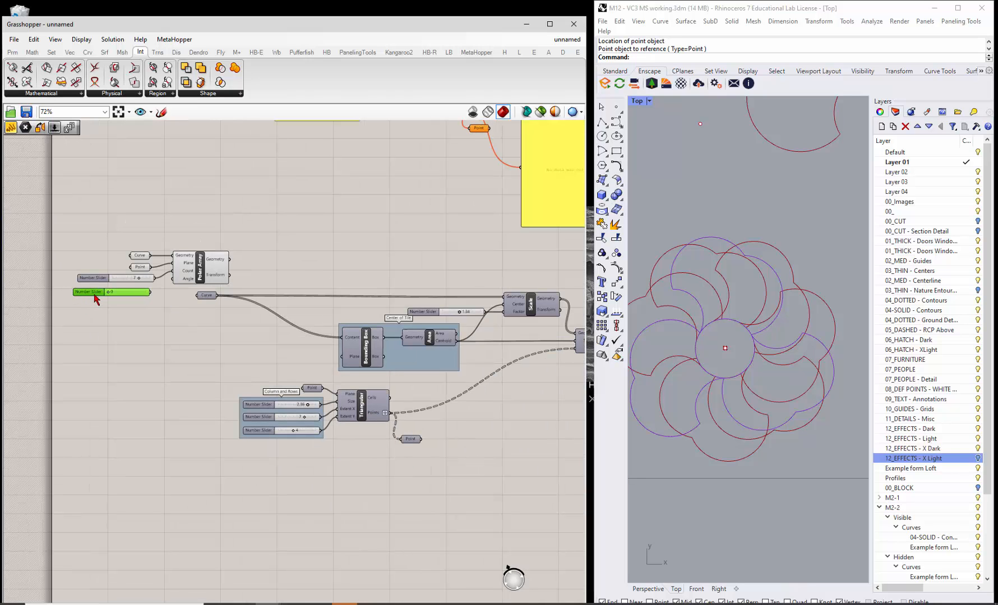
{"action": "scroll", "coordinate": [125, 297], "scroll_direction": "up", "scroll_amount": 3}
{"action": "left_click_drag", "start_coordinate": [174, 296], "coordinate": [216, 271]}
Switch the Polar Array's Angle input to degrees and set the angle slider to 360 and the count slider to 8.
{"action": "right_click", "coordinate": [246, 271]}
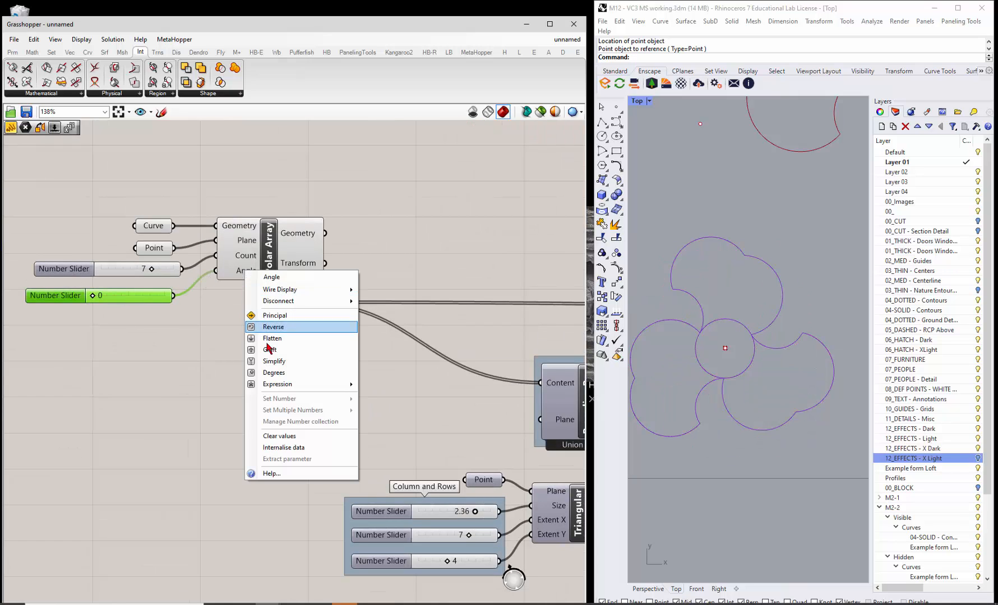
{"action": "left_click", "coordinate": [272, 374]}
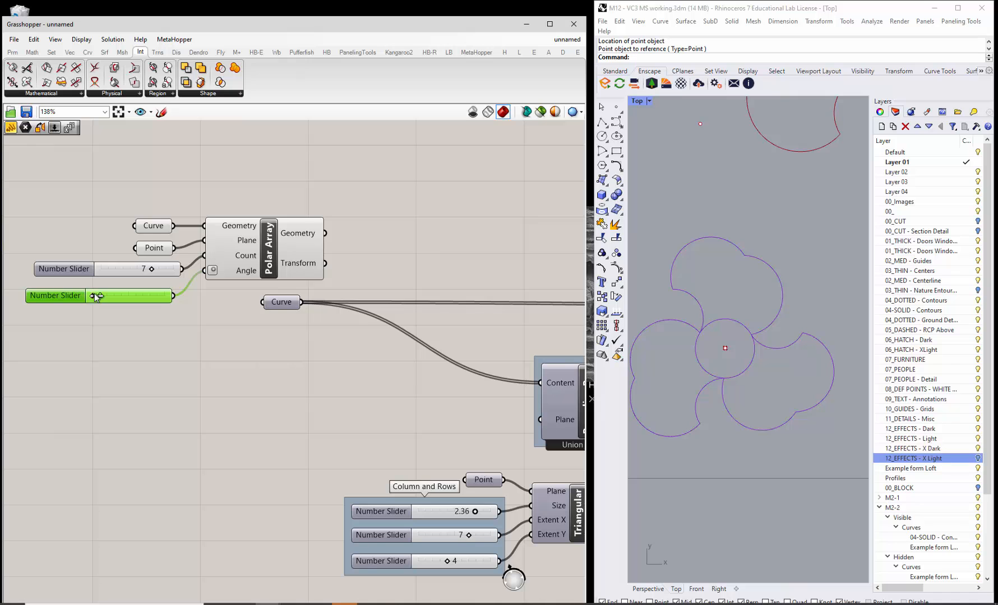
{"action": "left_click_drag", "start_coordinate": [93, 295], "coordinate": [159, 275]}
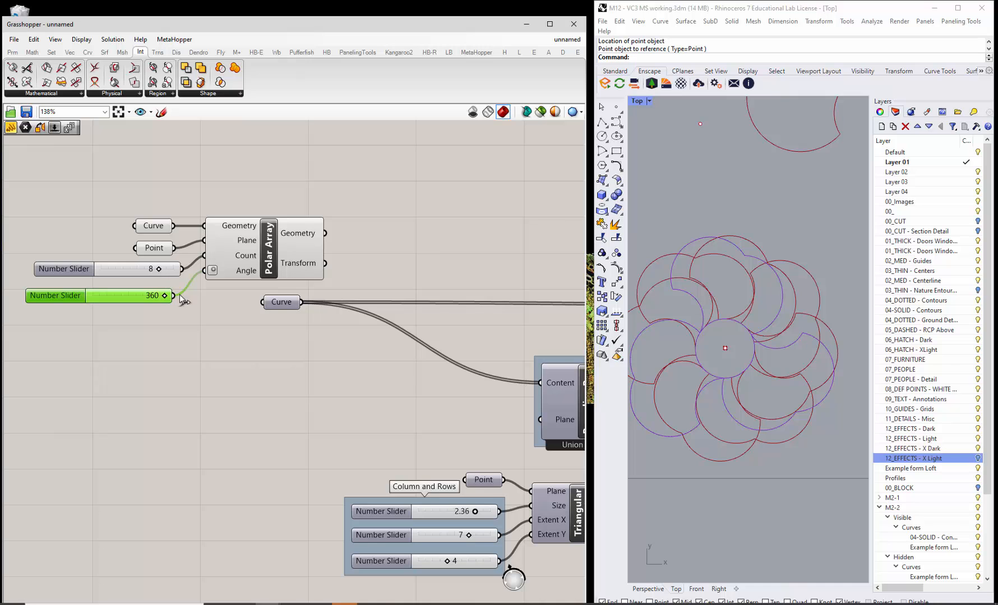
Turn off the preview of the Curve parameter feeding the Polar Array.
{"action": "scroll", "coordinate": [196, 305], "scroll_direction": "down", "scroll_amount": 5}
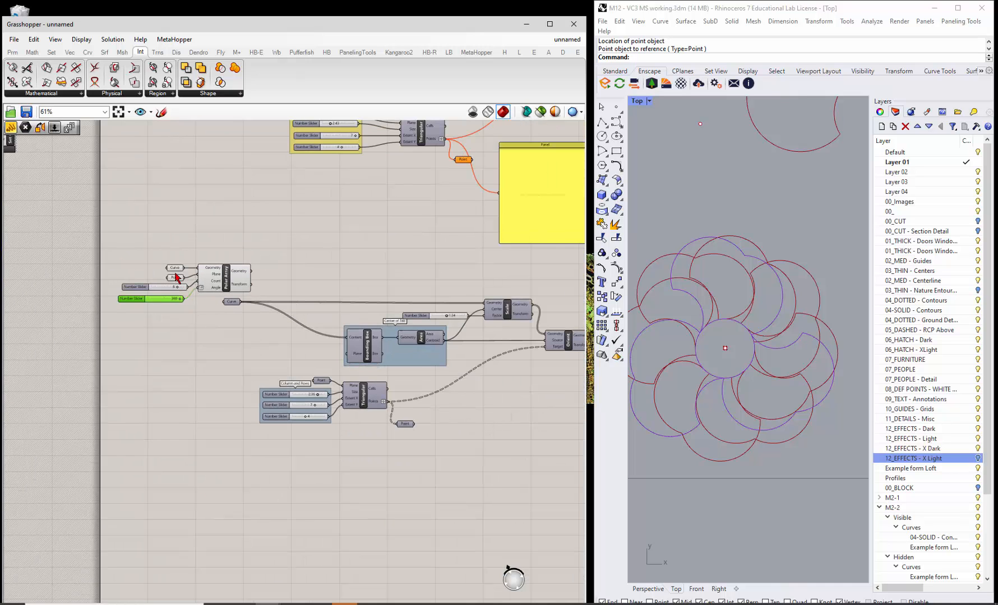
{"action": "scroll", "coordinate": [177, 278], "scroll_direction": "up", "scroll_amount": 3}
{"action": "left_click", "coordinate": [175, 267]}
{"action": "right_click", "coordinate": [175, 267]}
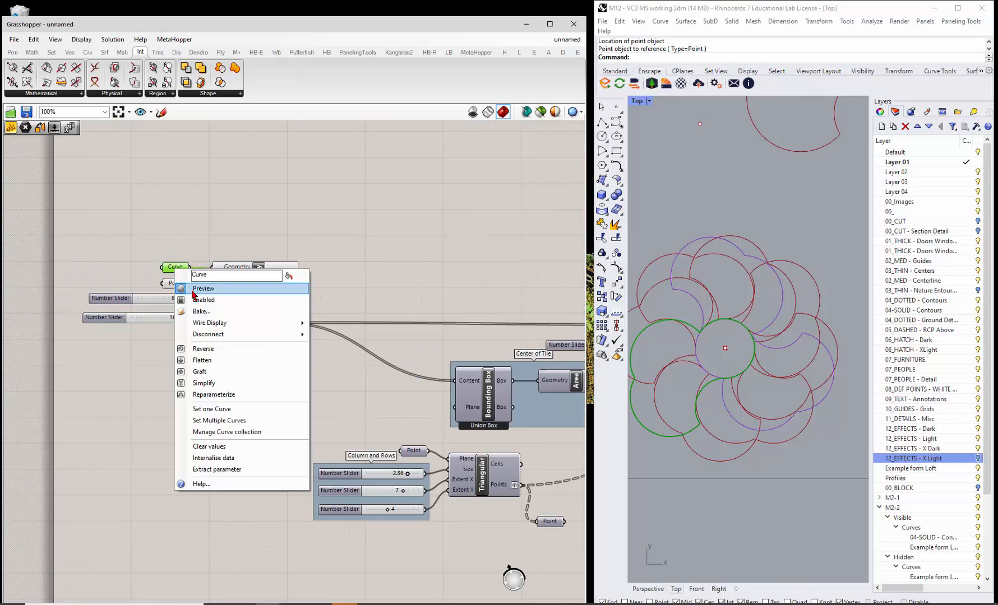
{"action": "left_click", "coordinate": [194, 289]}
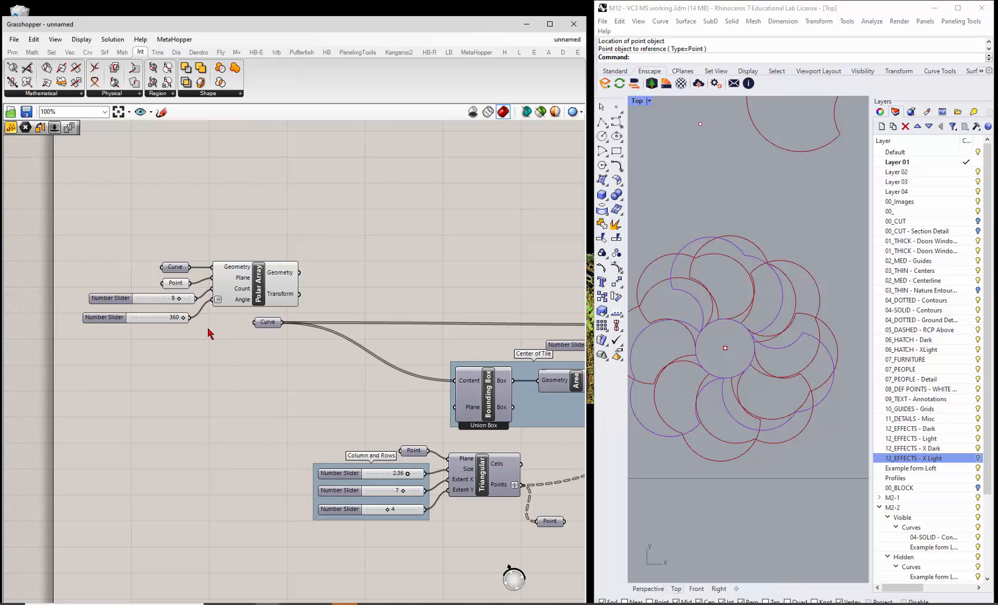
Connect the Polar Array's Geometry output to the Scale component's Geometry input and the Bounding Box's Content input, replacing the old Curve parameter.
{"action": "scroll", "coordinate": [211, 333], "scroll_direction": "down", "scroll_amount": 5}
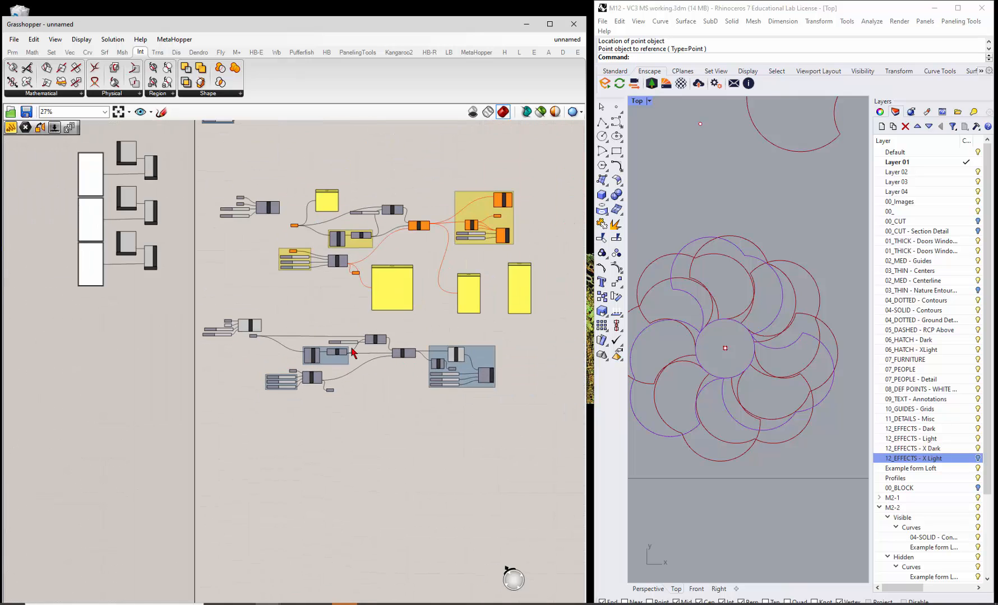
{"action": "scroll", "coordinate": [193, 349], "scroll_direction": "up", "scroll_amount": 2}
{"action": "scroll", "coordinate": [403, 353], "scroll_direction": "up", "scroll_amount": 1}
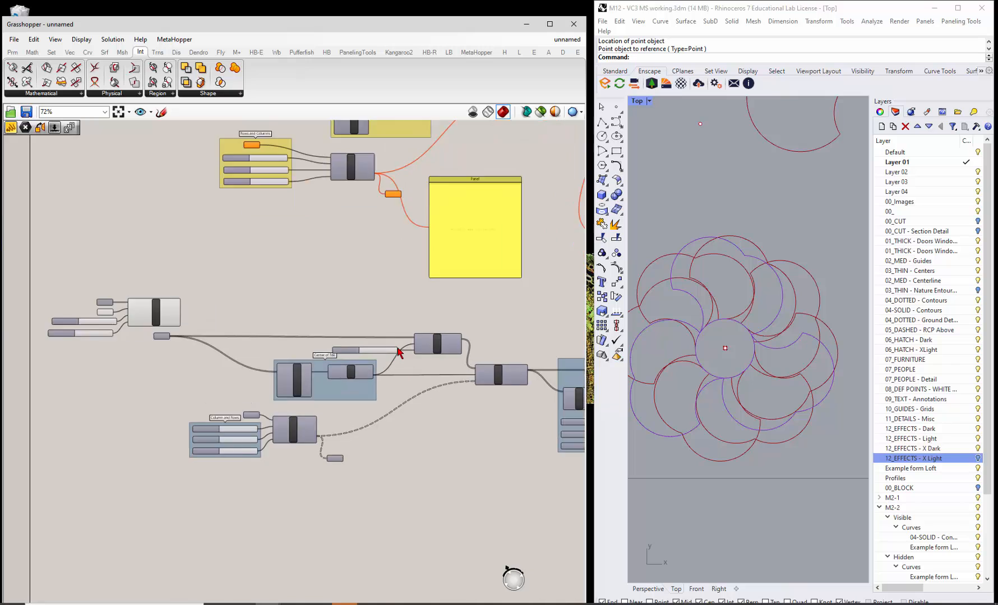
{"action": "scroll", "coordinate": [312, 312], "scroll_direction": "down", "scroll_amount": 1}
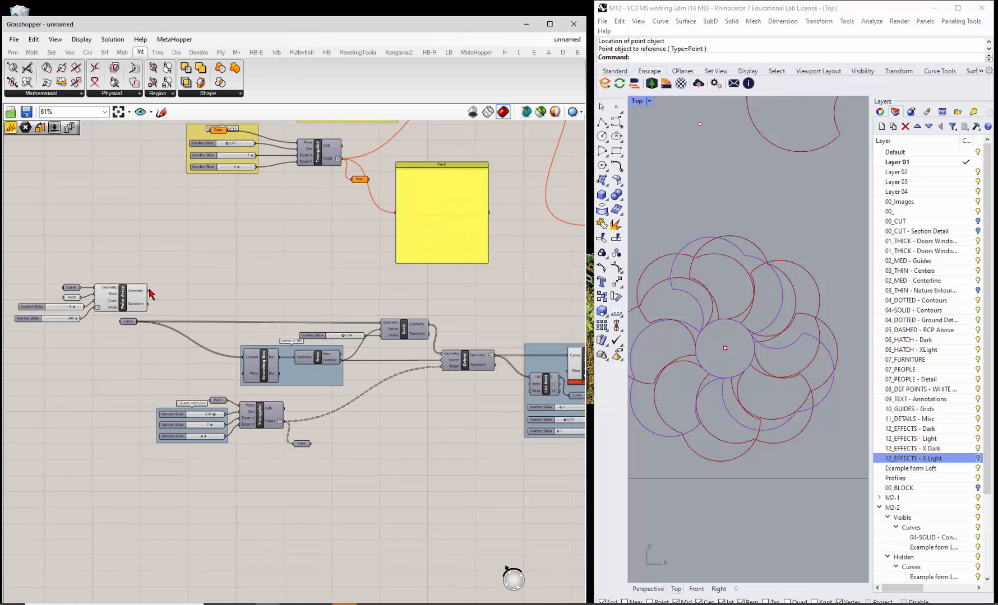
{"action": "left_click_drag", "start_coordinate": [148, 292], "coordinate": [382, 324]}
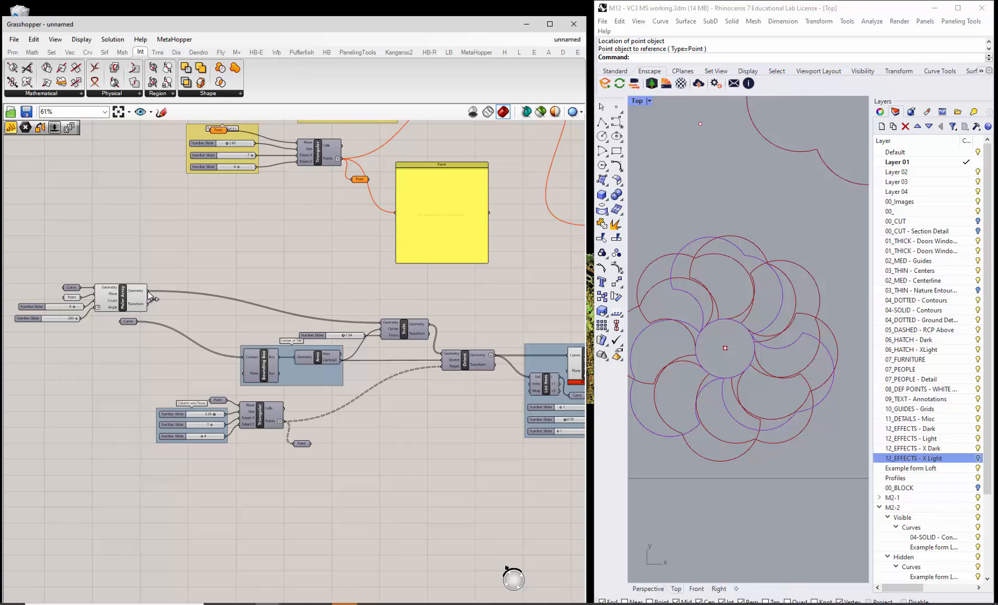
{"action": "left_click_drag", "start_coordinate": [148, 291], "coordinate": [243, 363]}
{"action": "scroll", "coordinate": [708, 313], "scroll_direction": "down", "scroll_amount": 10}
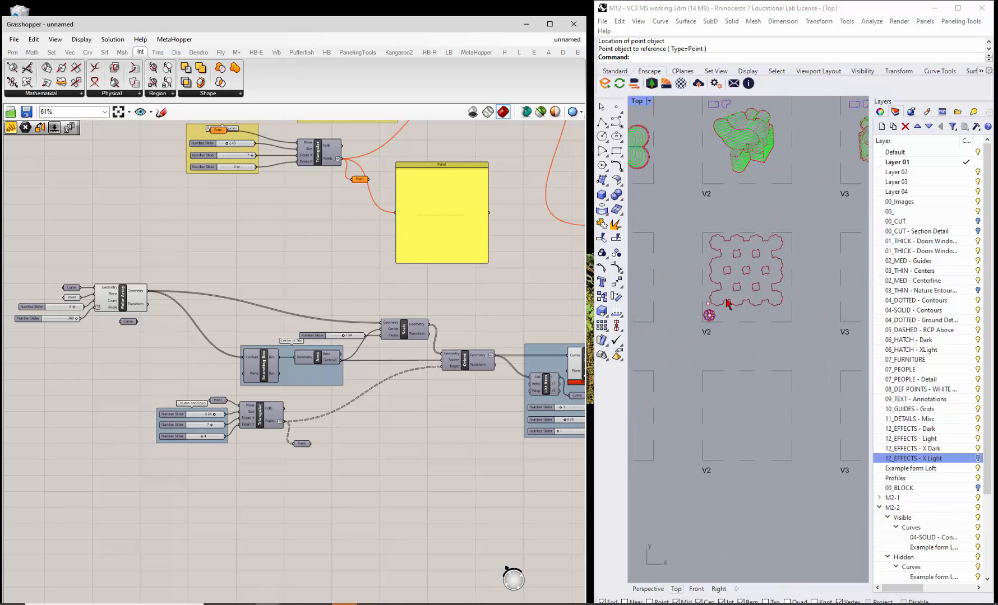
{"action": "scroll", "coordinate": [727, 303], "scroll_direction": "up", "scroll_amount": 10}
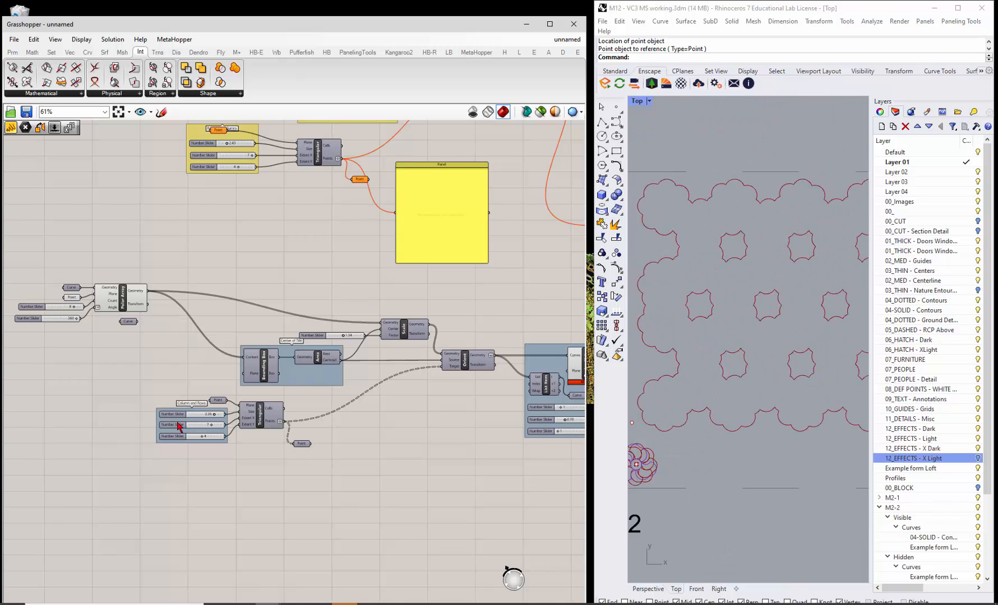
Set the Polar Array's count slider to 3 and its angle slider to 188.
{"action": "scroll", "coordinate": [56, 311], "scroll_direction": "up", "scroll_amount": 4}
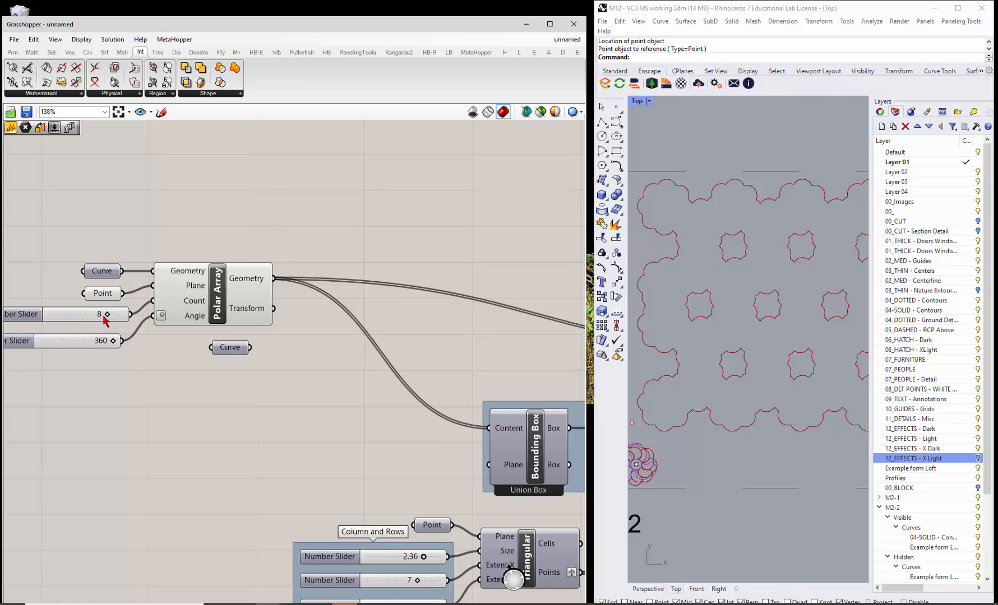
{"action": "left_click_drag", "start_coordinate": [104, 318], "coordinate": [81, 342]}
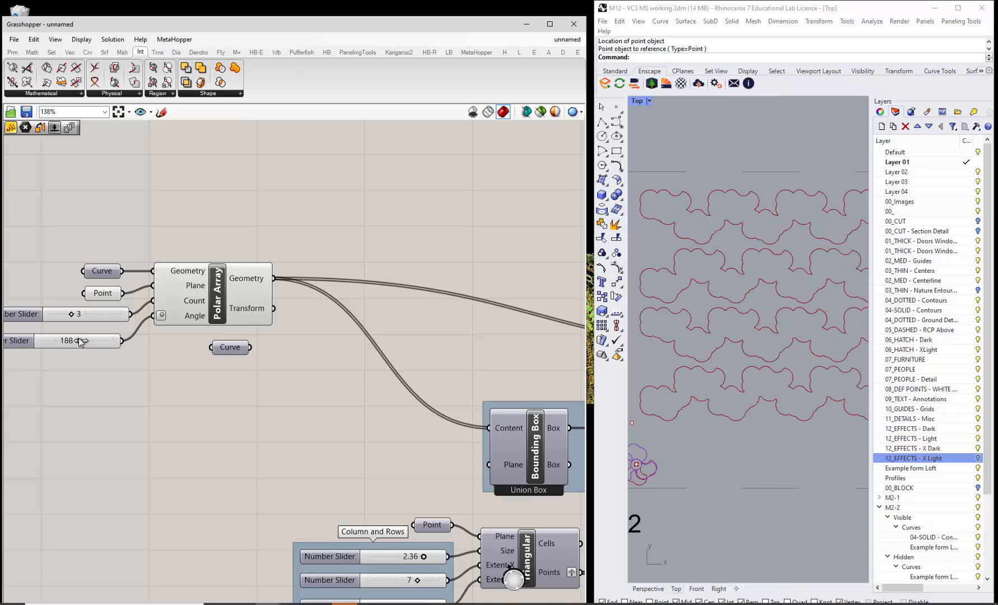
Turn on the preview of the Pattern Hatch component in the group that joins and hatches the curves.
{"action": "scroll", "coordinate": [177, 348], "scroll_direction": "down", "scroll_amount": 5}
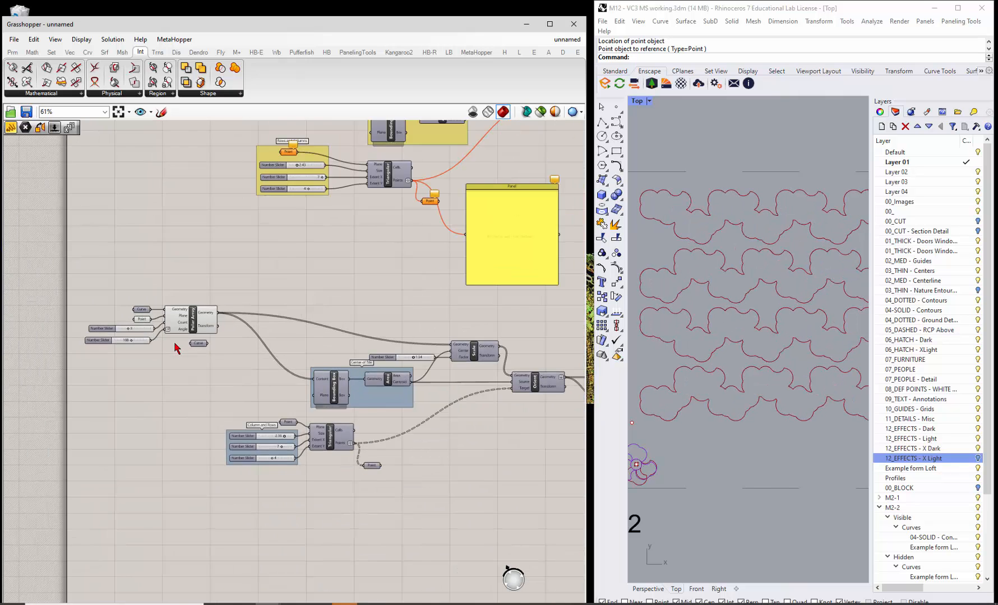
{"action": "scroll", "coordinate": [525, 378], "scroll_direction": "down", "scroll_amount": 3}
{"action": "scroll", "coordinate": [521, 378], "scroll_direction": "up", "scroll_amount": 5}
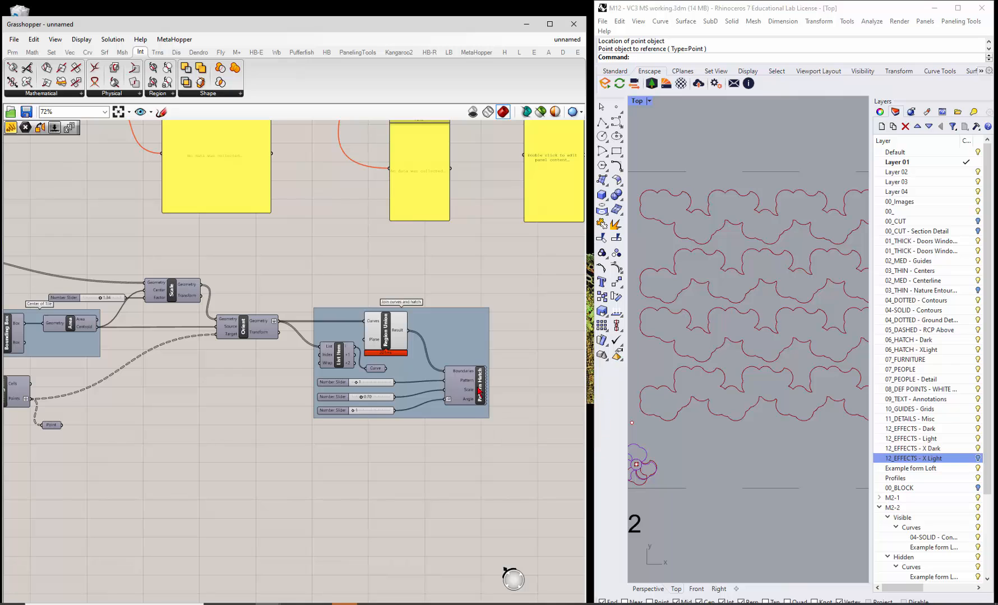
{"action": "left_click", "coordinate": [479, 392]}
{"action": "right_click", "coordinate": [476, 392]}
{"action": "left_click", "coordinate": [496, 406]}
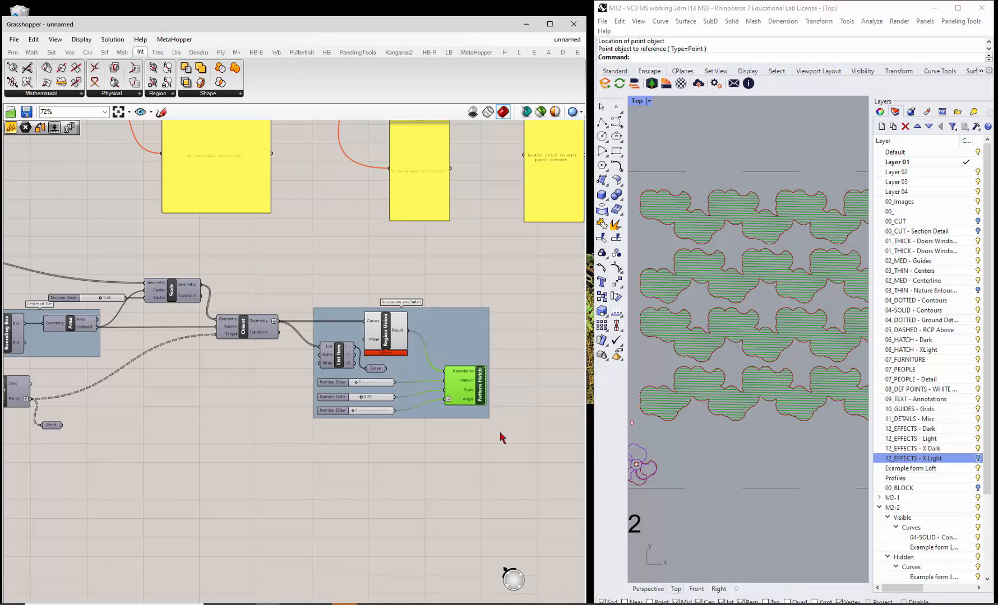
{"action": "left_click", "coordinate": [487, 472]}
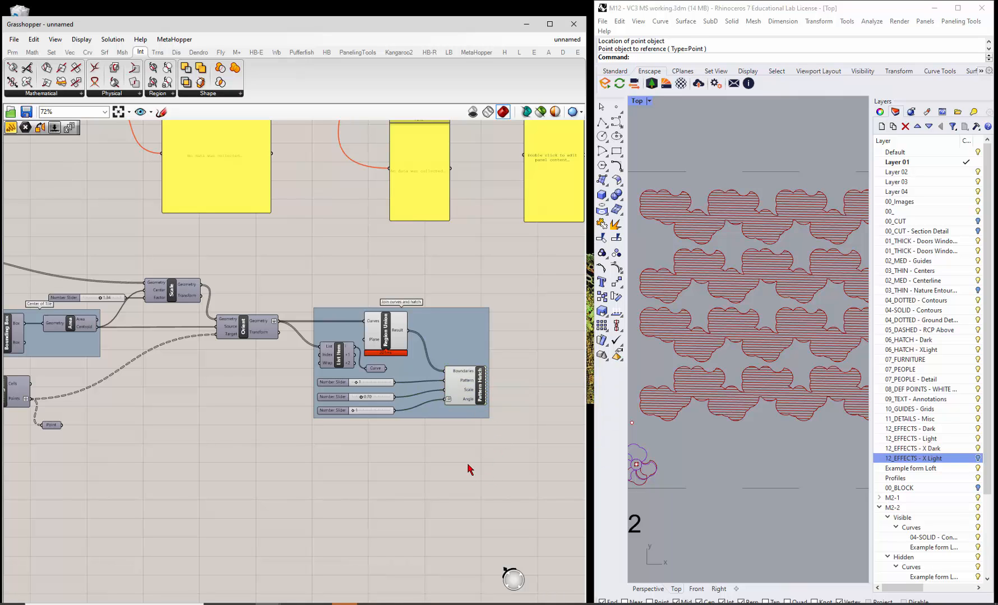